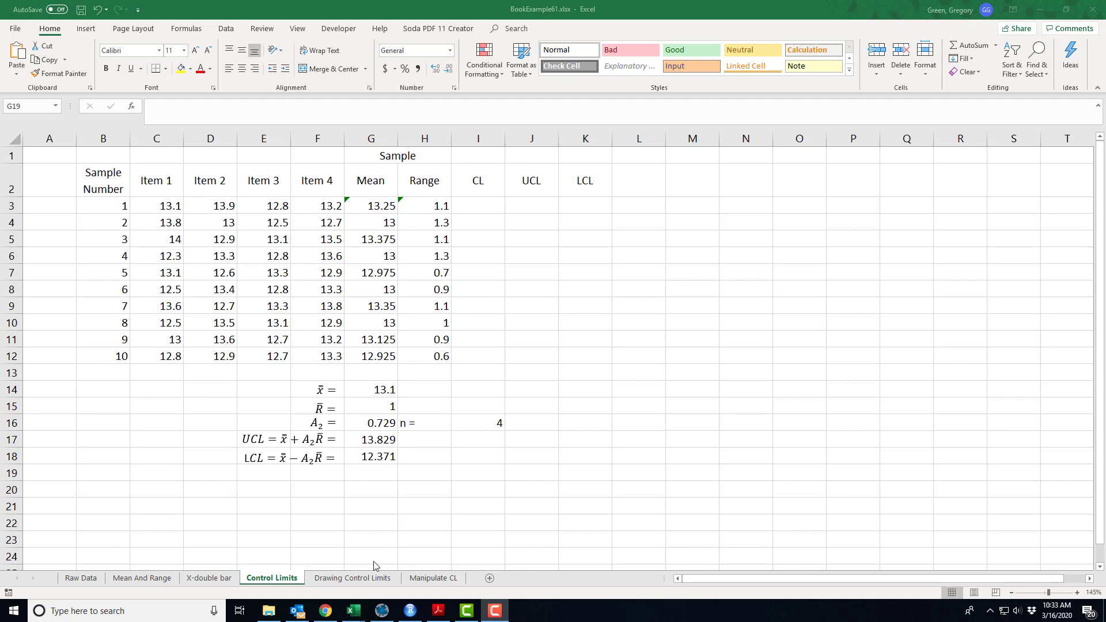
Compare with the finished chart on the Drawing Control Limits sheet, then return to Control Limits
{"action": "left_click", "coordinate": [370, 579]}
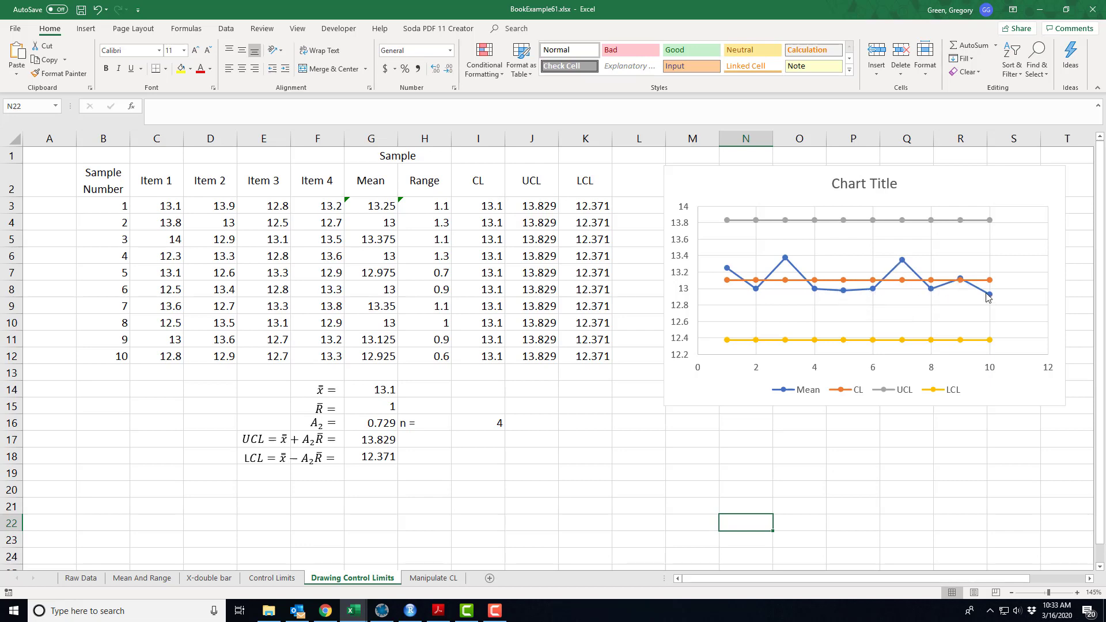
{"action": "left_click", "coordinate": [275, 579]}
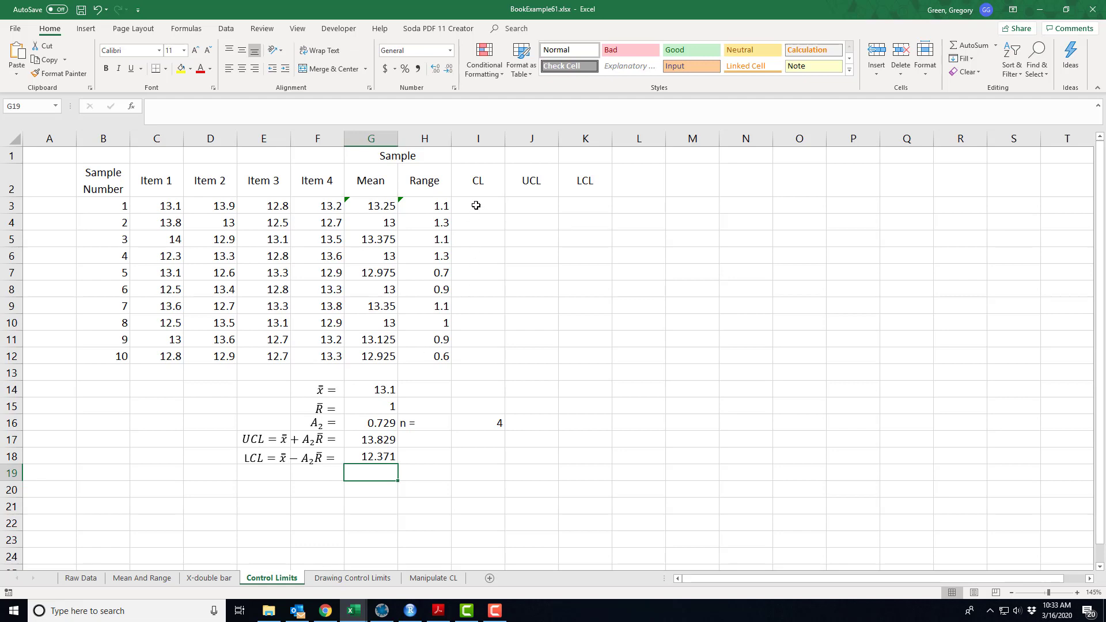
{"action": "left_click", "coordinate": [96, 206]}
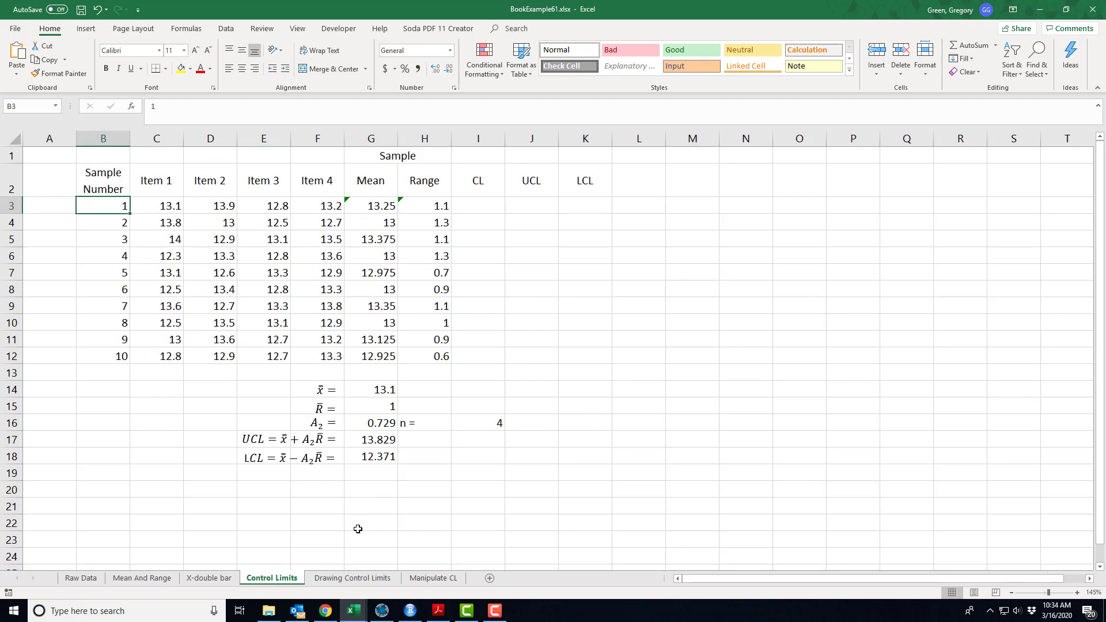
{"action": "left_click", "coordinate": [353, 578]}
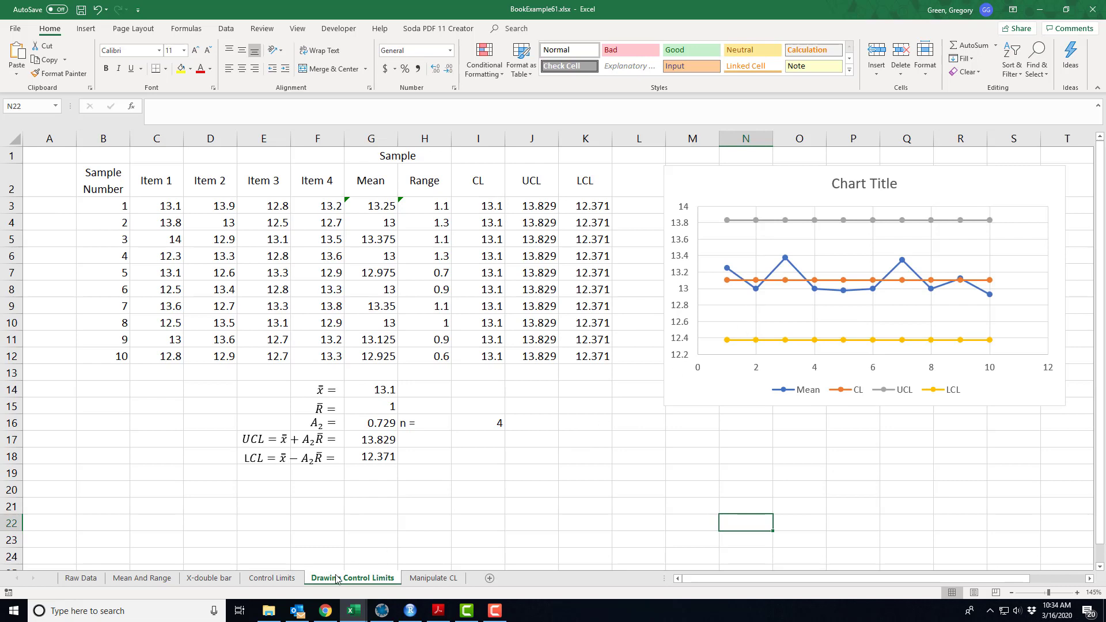
{"action": "left_click", "coordinate": [272, 578]}
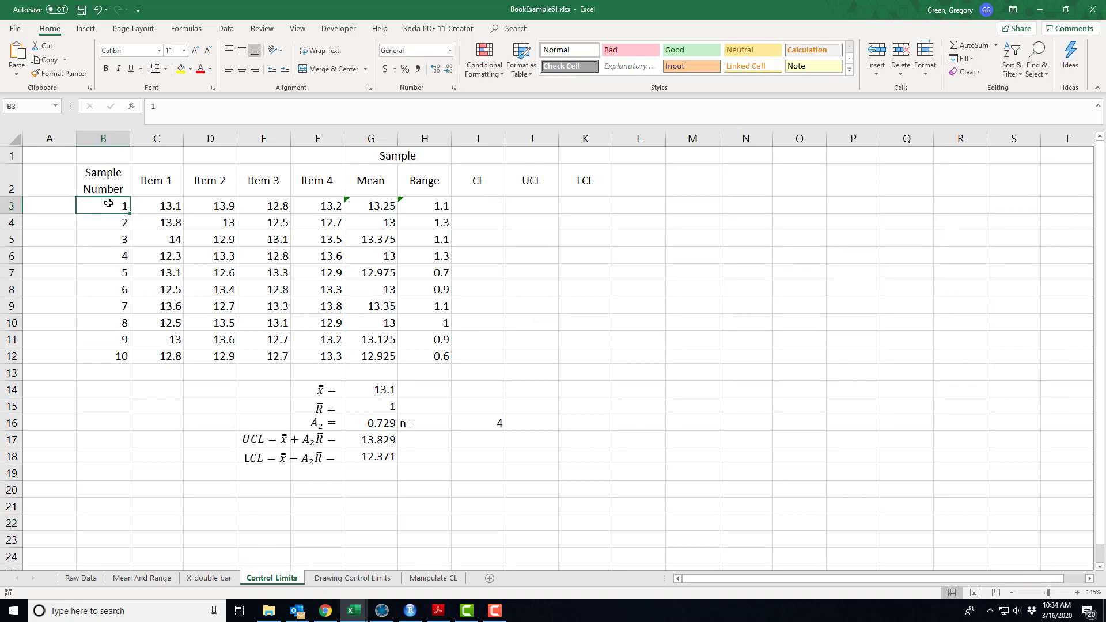
Select the Sample Number and Mean columns and preview the Scatter chart choices without inserting
{"action": "left_click_drag", "start_coordinate": [104, 188], "coordinate": [147, 356]}
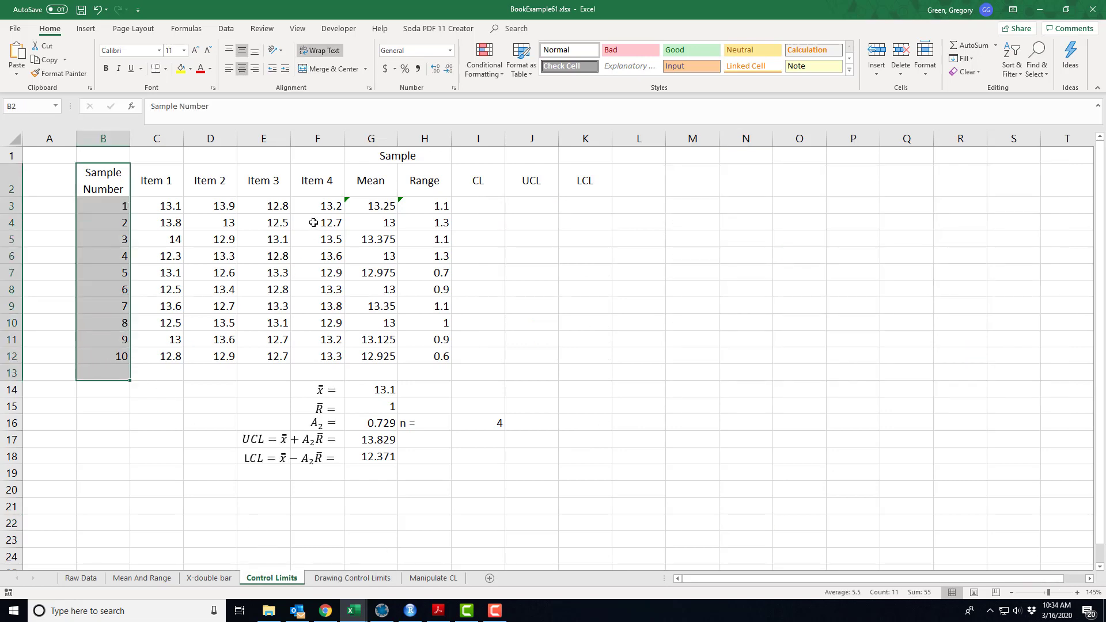
{"action": "left_click", "coordinate": [366, 173], "text": "ctrl"}
{"action": "left_click_drag", "start_coordinate": [365, 208], "coordinate": [365, 357]}
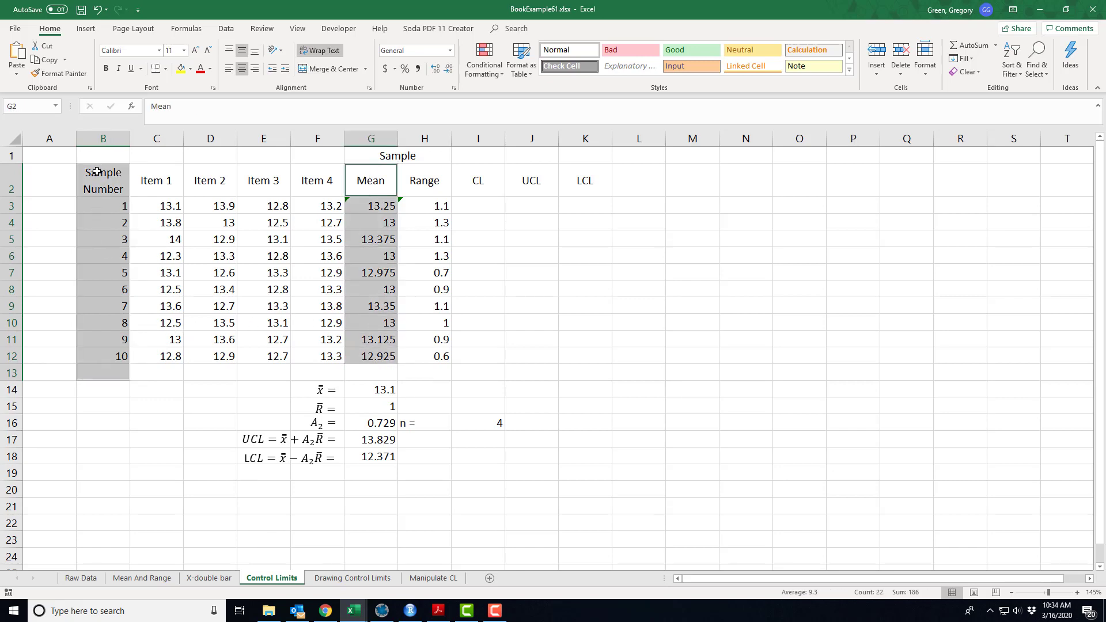
{"action": "left_click_drag", "start_coordinate": [96, 175], "coordinate": [94, 357]}
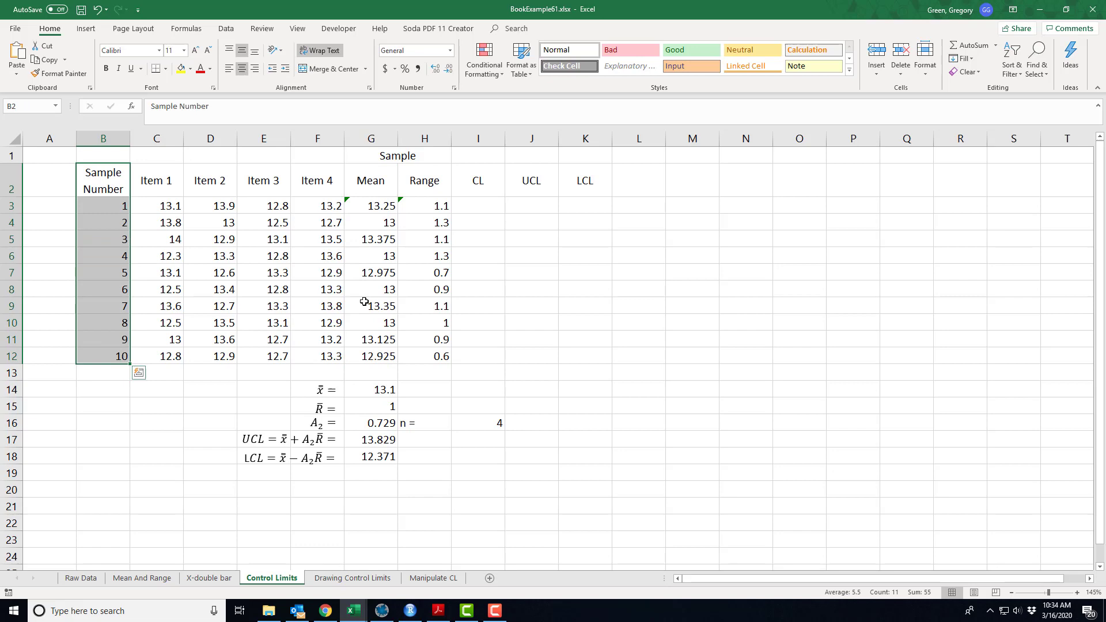
{"action": "left_click_drag", "start_coordinate": [369, 180], "coordinate": [374, 356]}
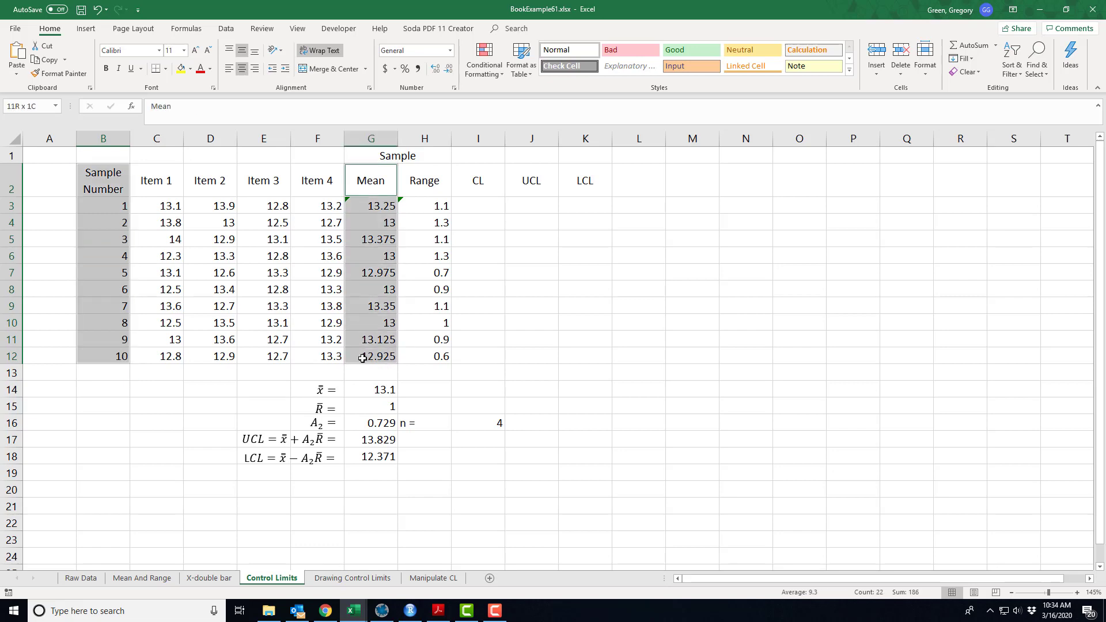
{"action": "left_click", "coordinate": [86, 28]}
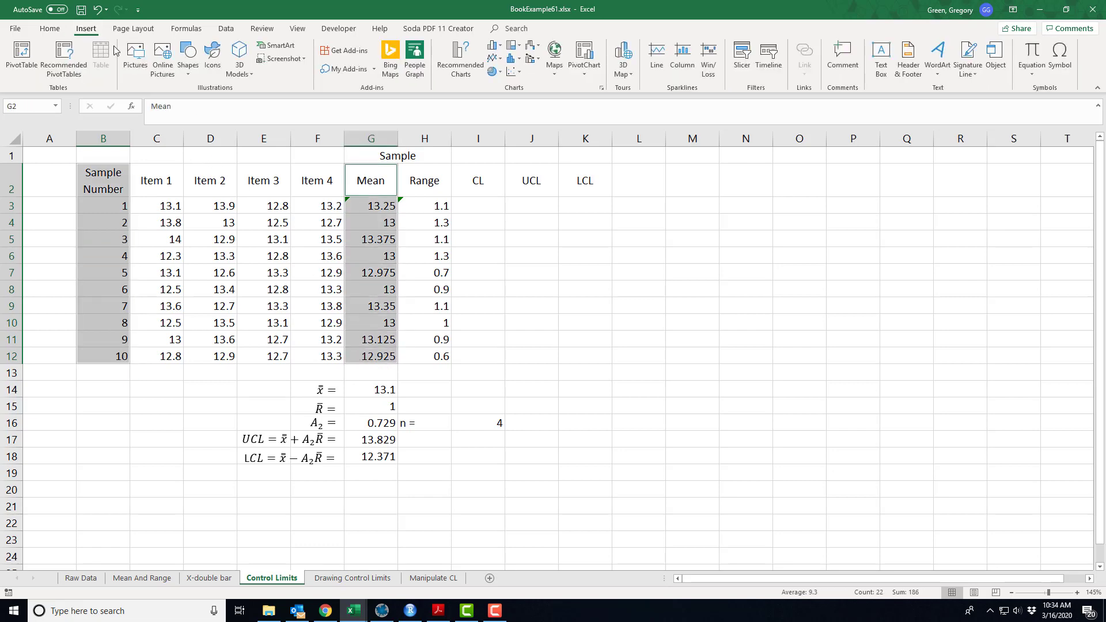
{"action": "left_click", "coordinate": [518, 73]}
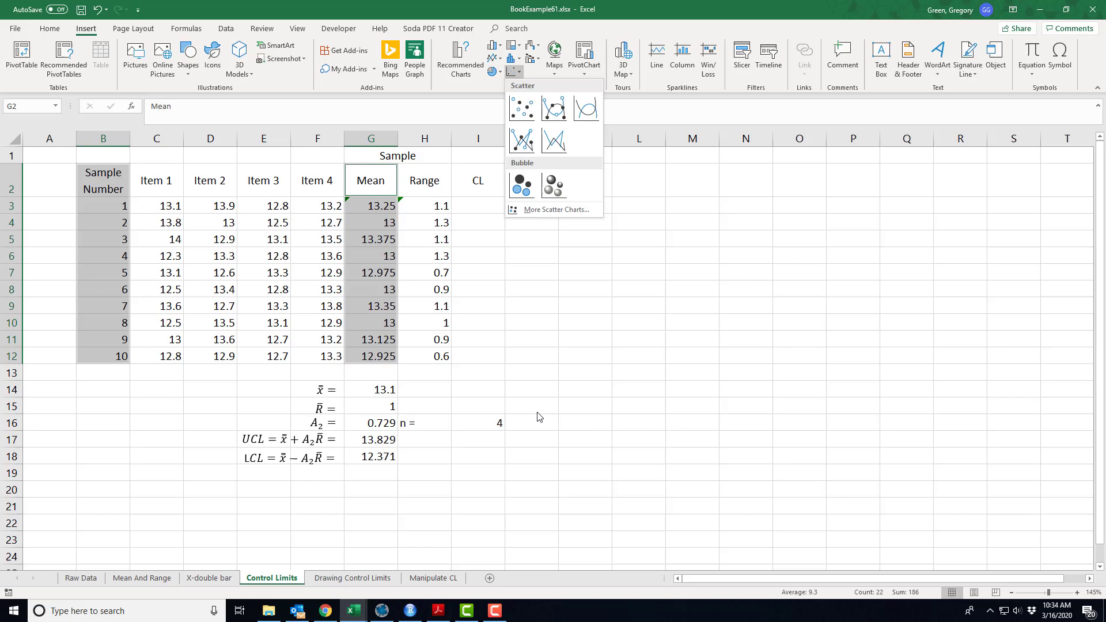
{"action": "left_click", "coordinate": [541, 414]}
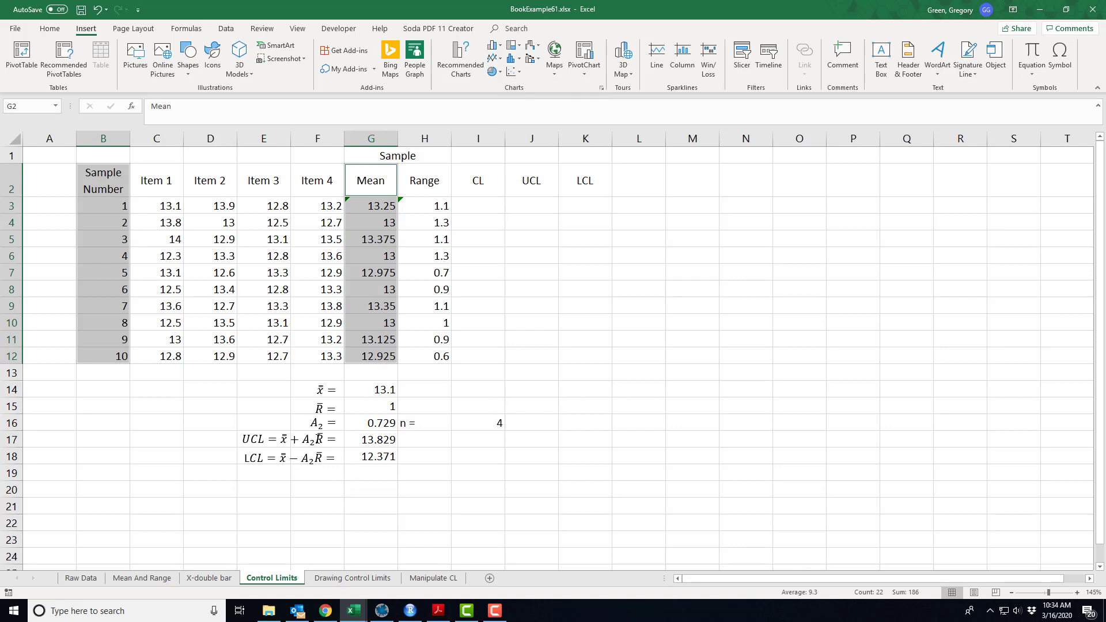
Enter the absolute formula =$G$14 in I3 so CL shows the grand mean 13.1
{"action": "left_click", "coordinate": [488, 206]}
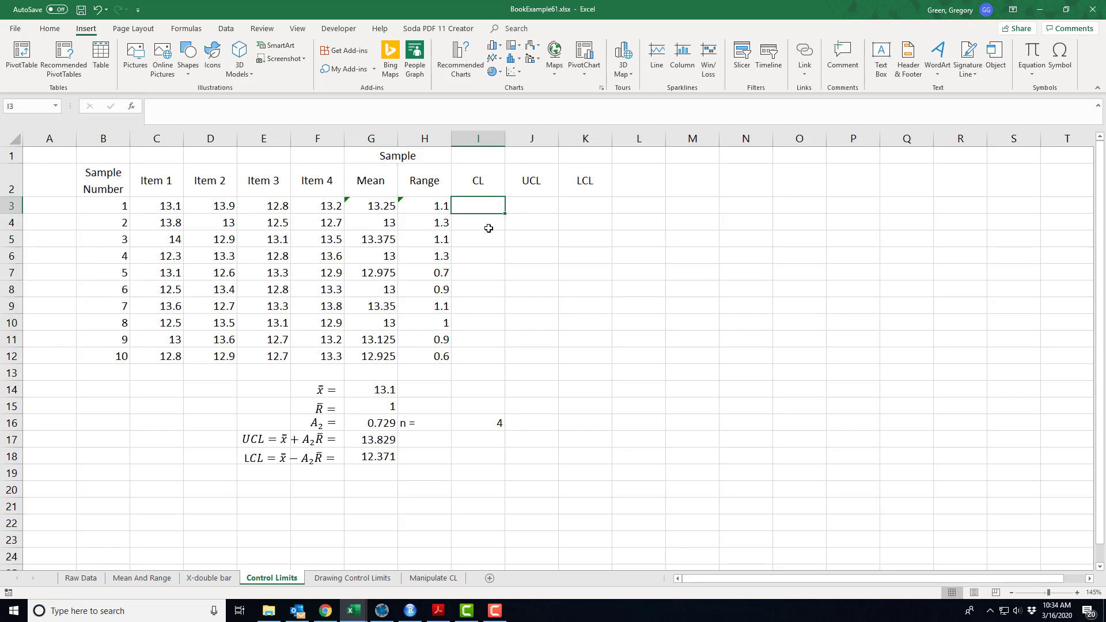
{"action": "type", "text": "="}
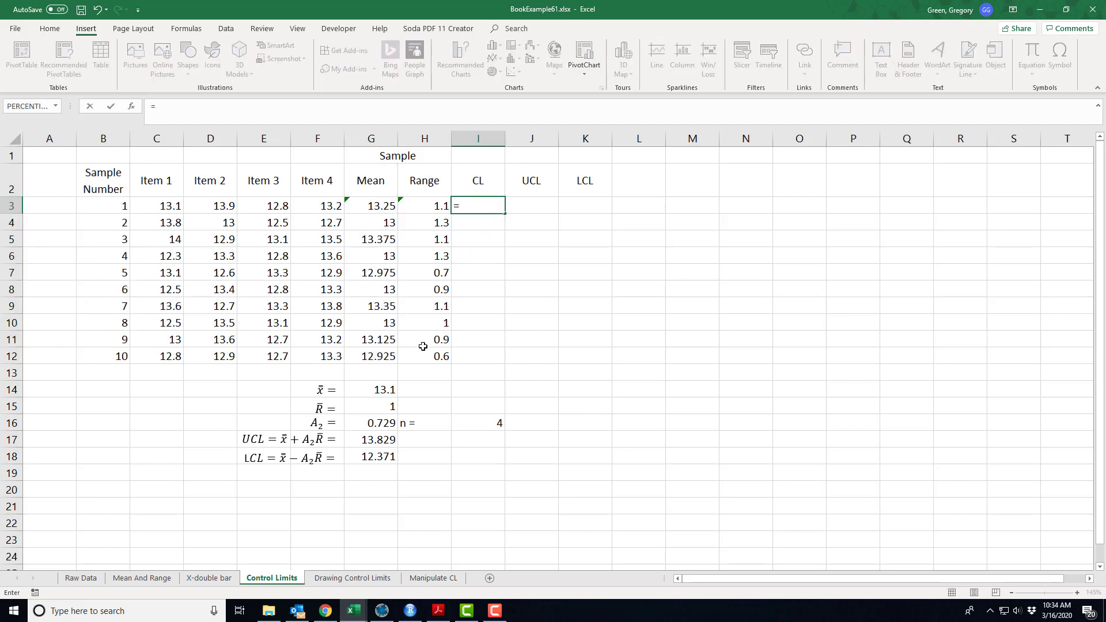
{"action": "left_click", "coordinate": [380, 391]}
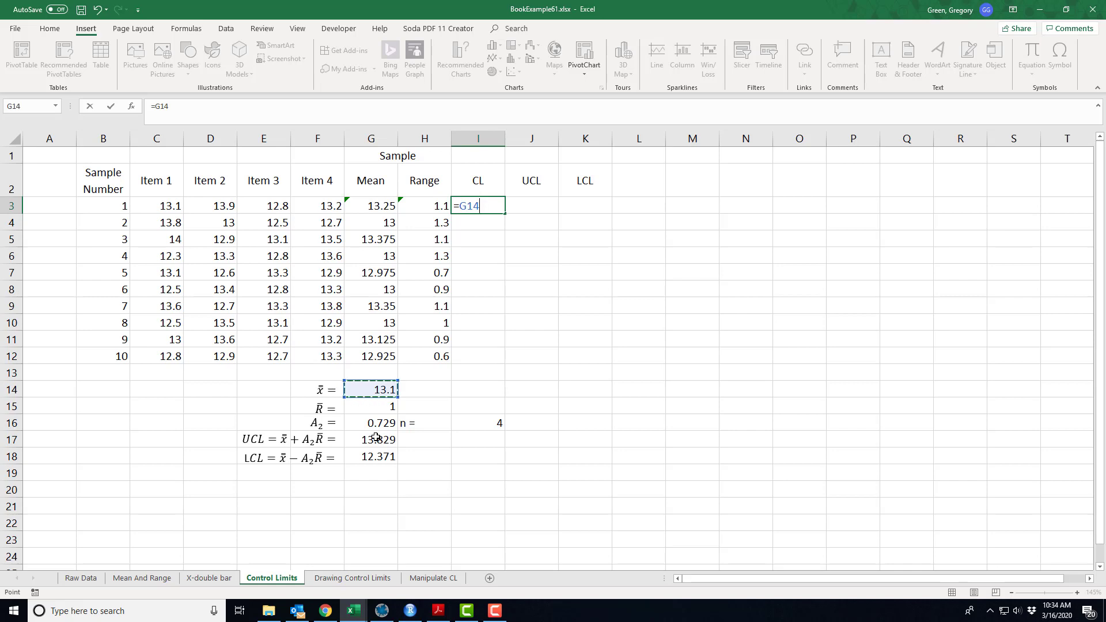
{"action": "key", "text": "F4"}
{"action": "key", "text": "Tab"}
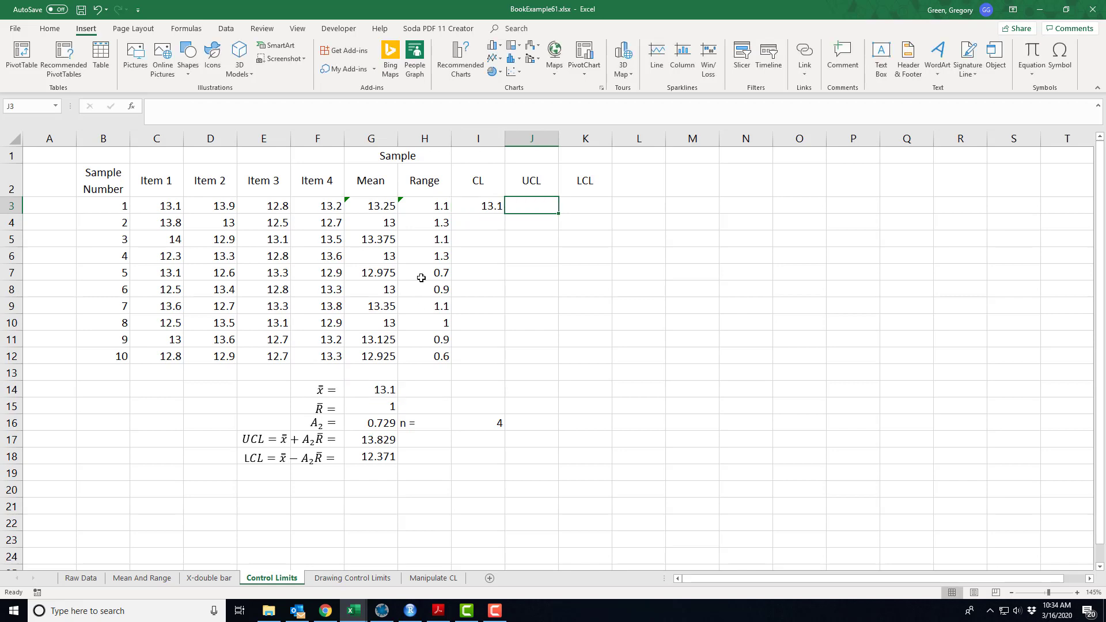
{"action": "left_click", "coordinate": [468, 205]}
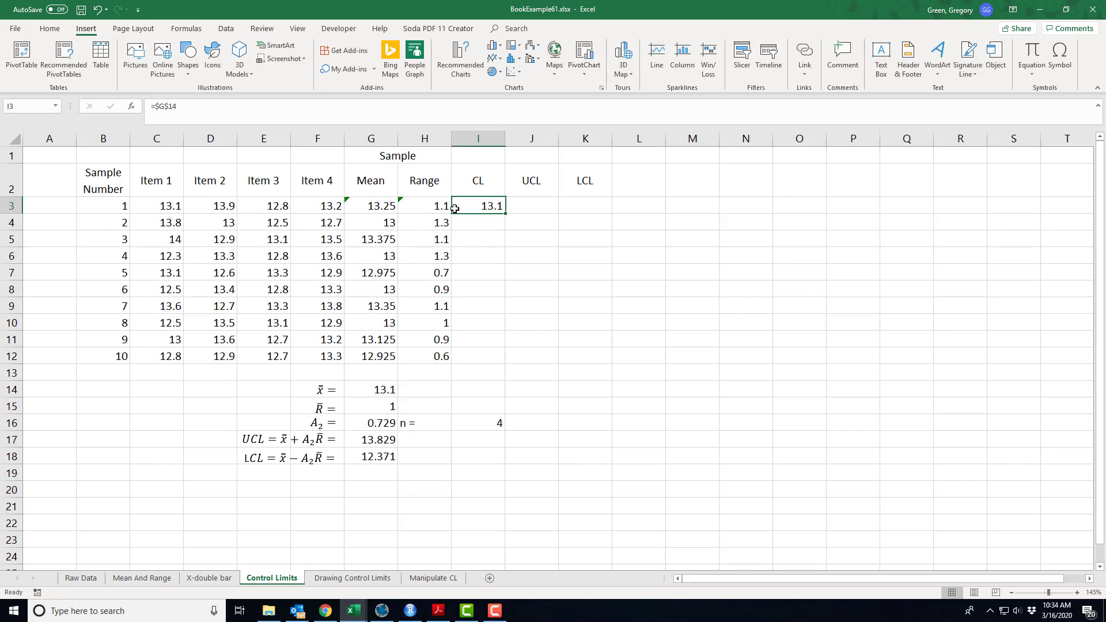
{"action": "left_click", "coordinate": [111, 207], "text": "ctrl"}
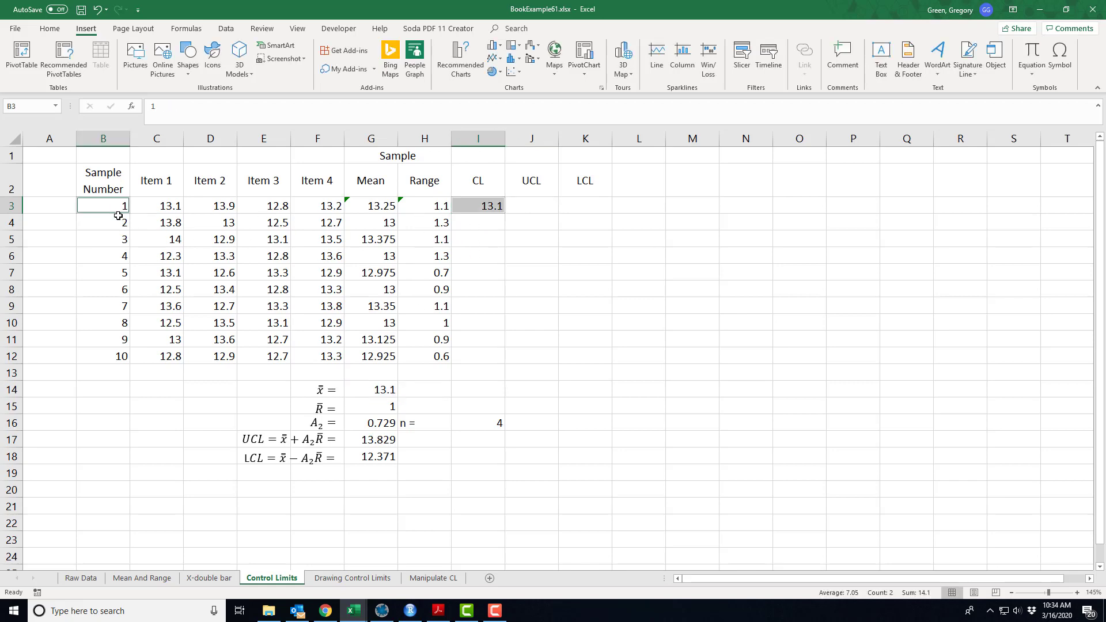
Copy the CL formula from I3 down through I12
{"action": "left_click", "coordinate": [488, 207]}
{"action": "left_click_drag", "start_coordinate": [505, 214], "coordinate": [493, 231]}
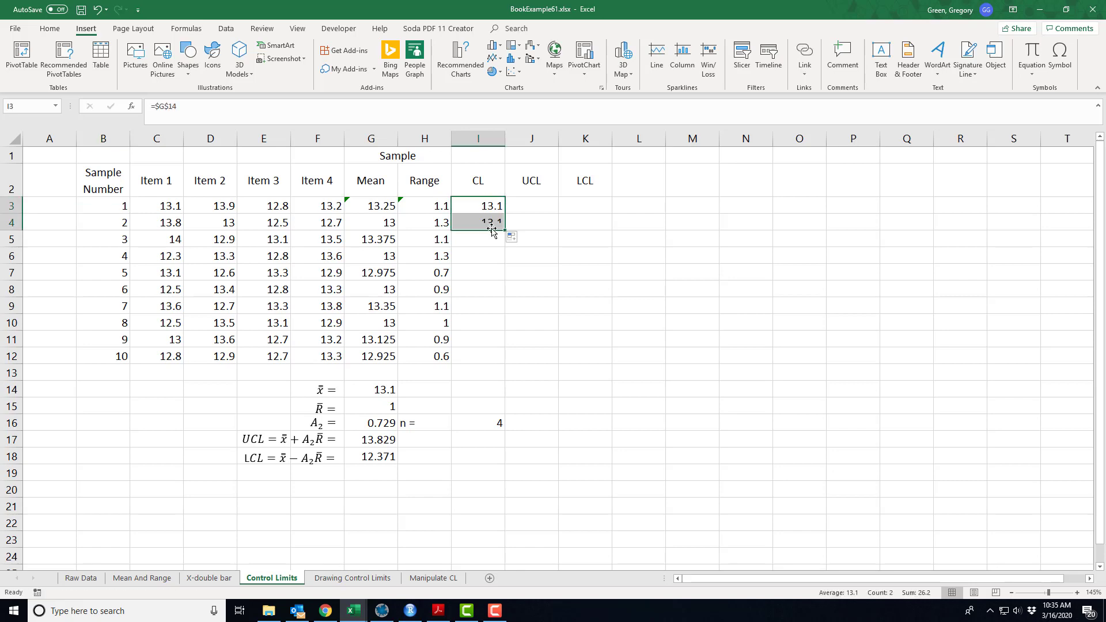
{"action": "left_click", "coordinate": [104, 227], "text": "ctrl"}
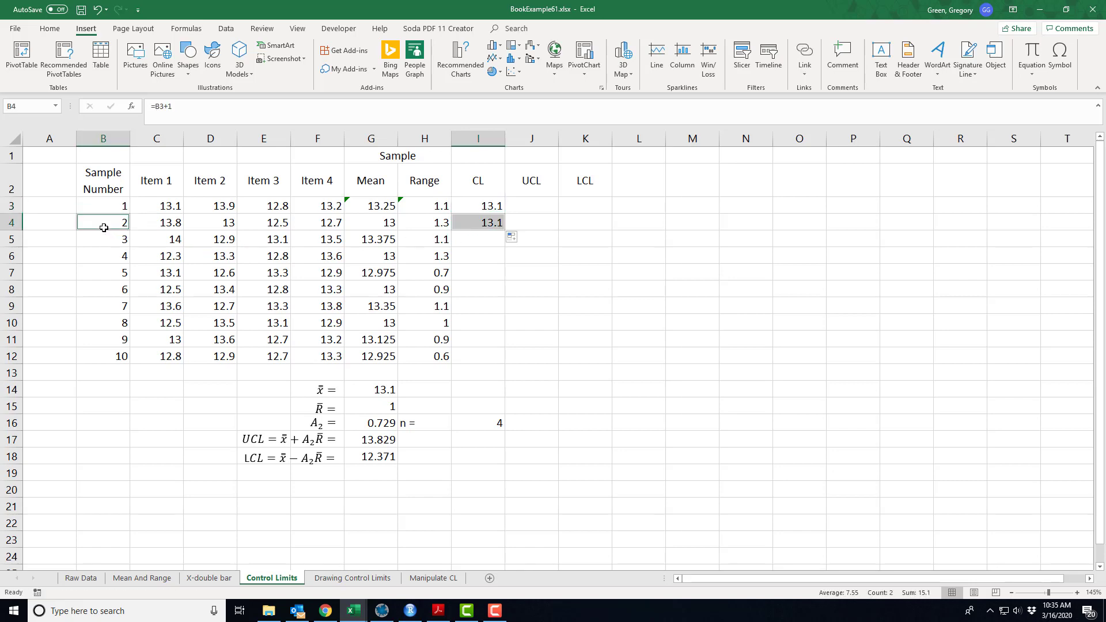
{"action": "left_click", "coordinate": [495, 234]}
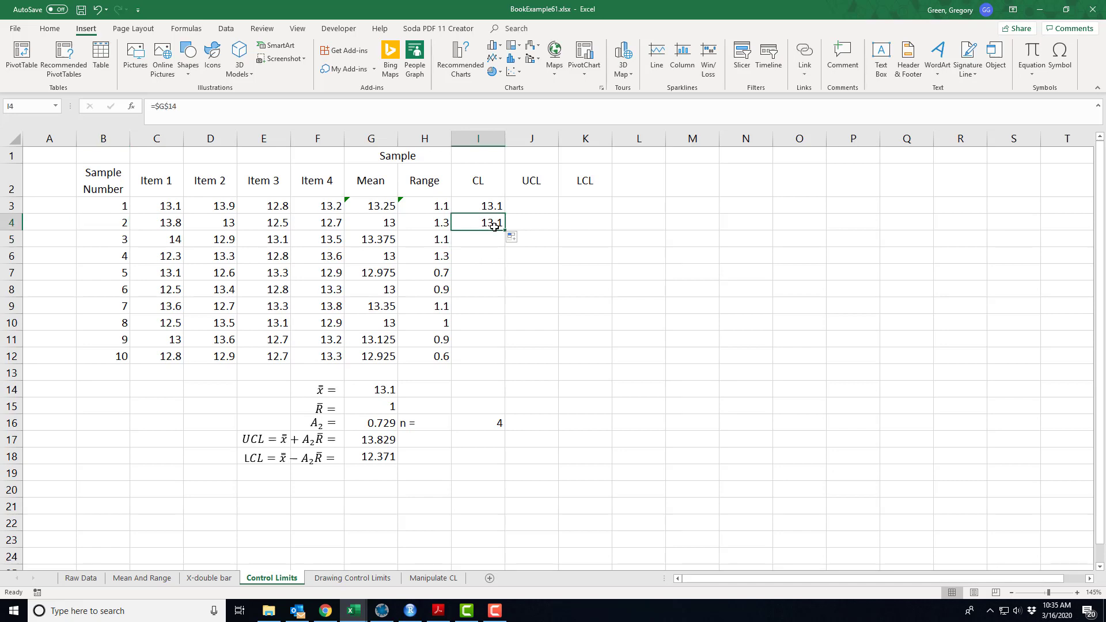
{"action": "left_click", "coordinate": [498, 225]}
{"action": "left_click_drag", "start_coordinate": [505, 230], "coordinate": [493, 362]}
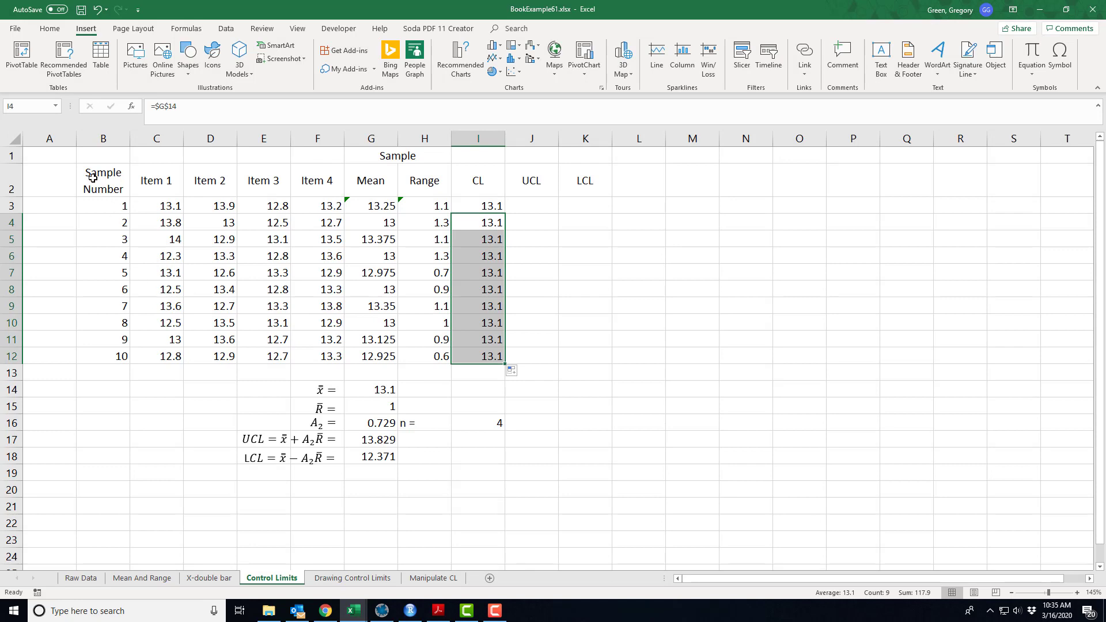
Select the Sample Number and CL columns and preview the Scatter choices without inserting
{"action": "left_click_drag", "start_coordinate": [93, 177], "coordinate": [87, 358]}
{"action": "key", "text": "ctrl+shift+Right"}
{"action": "key", "text": "shift+Up"}
{"action": "key", "text": "shift+Up"}
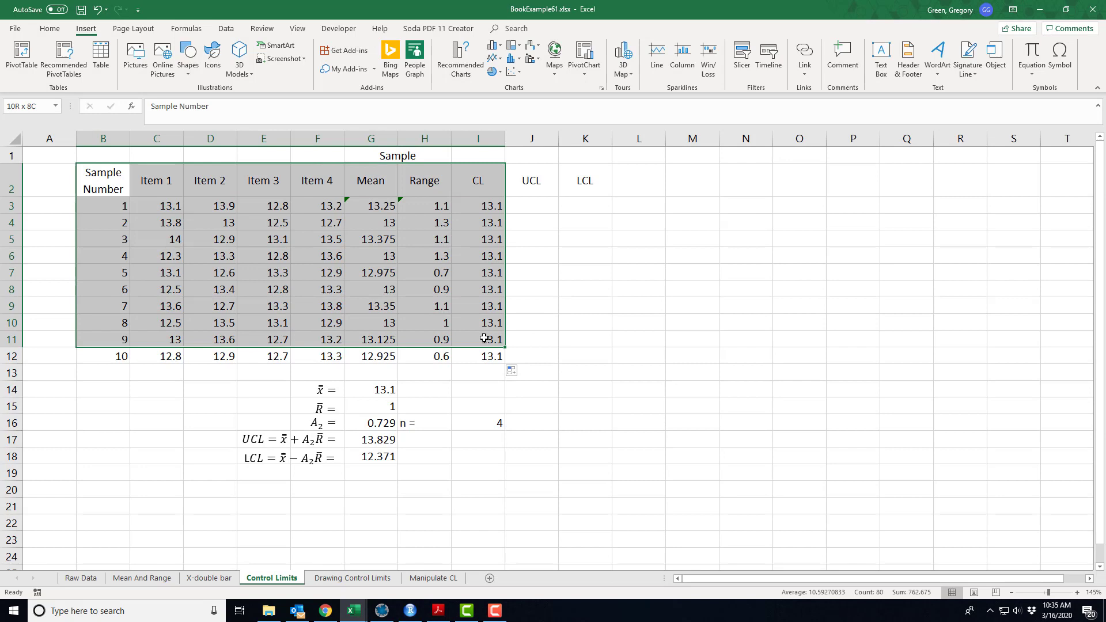
{"action": "left_click_drag", "start_coordinate": [106, 190], "coordinate": [92, 359]}
{"action": "left_click_drag", "start_coordinate": [481, 183], "coordinate": [480, 353]}
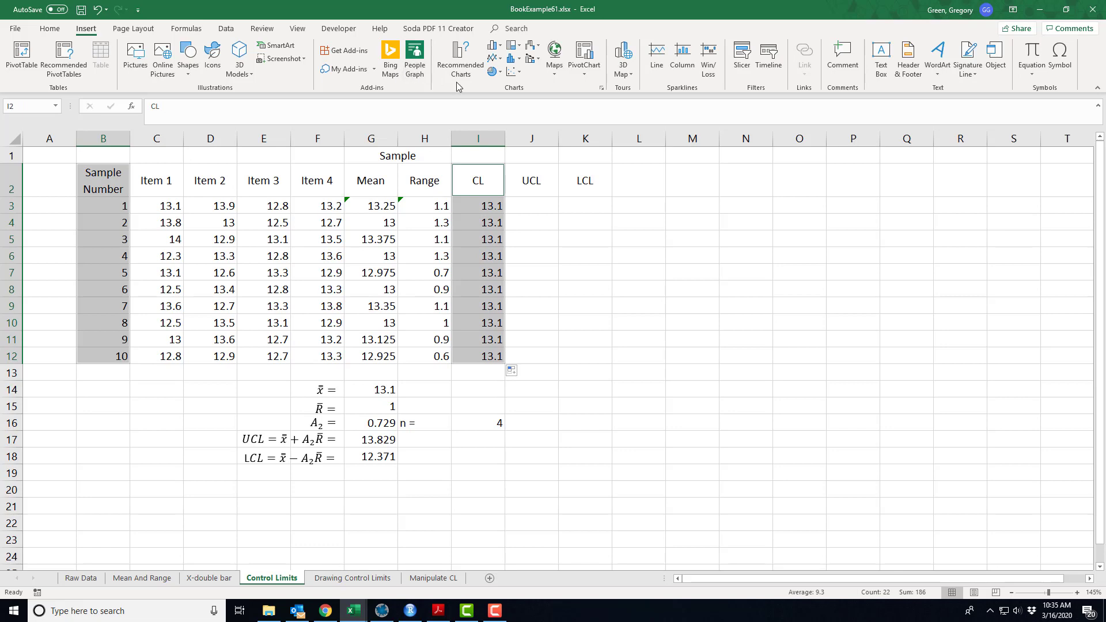
{"action": "left_click", "coordinate": [524, 75]}
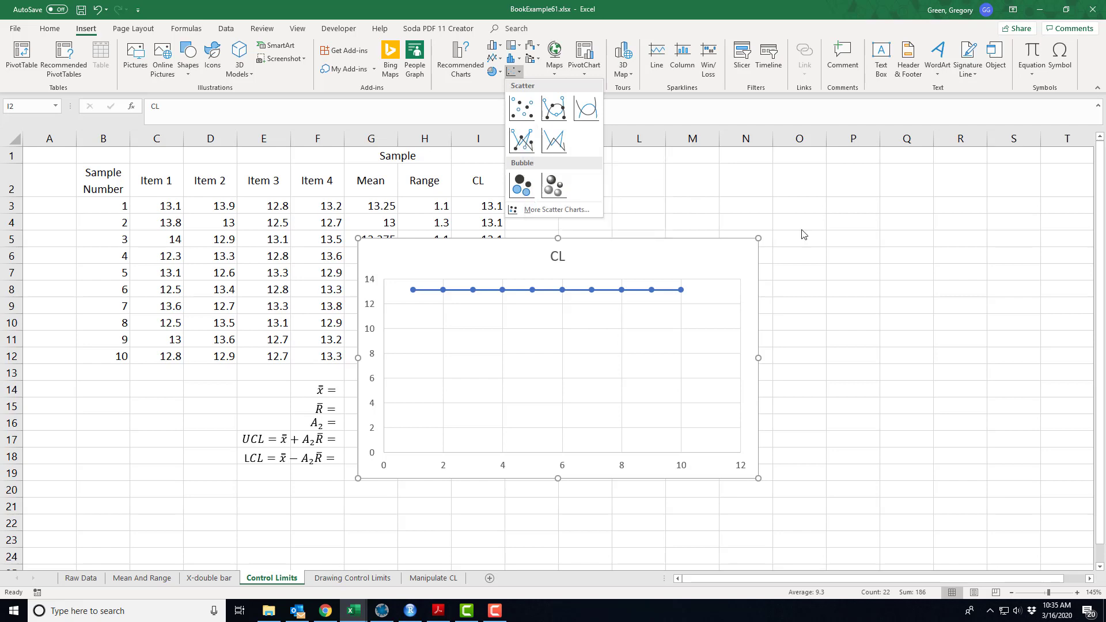
{"action": "left_click", "coordinate": [649, 283]}
Enter the absolute formula =$G$17 (13.829) in J3 and J4
{"action": "left_click", "coordinate": [537, 205]}
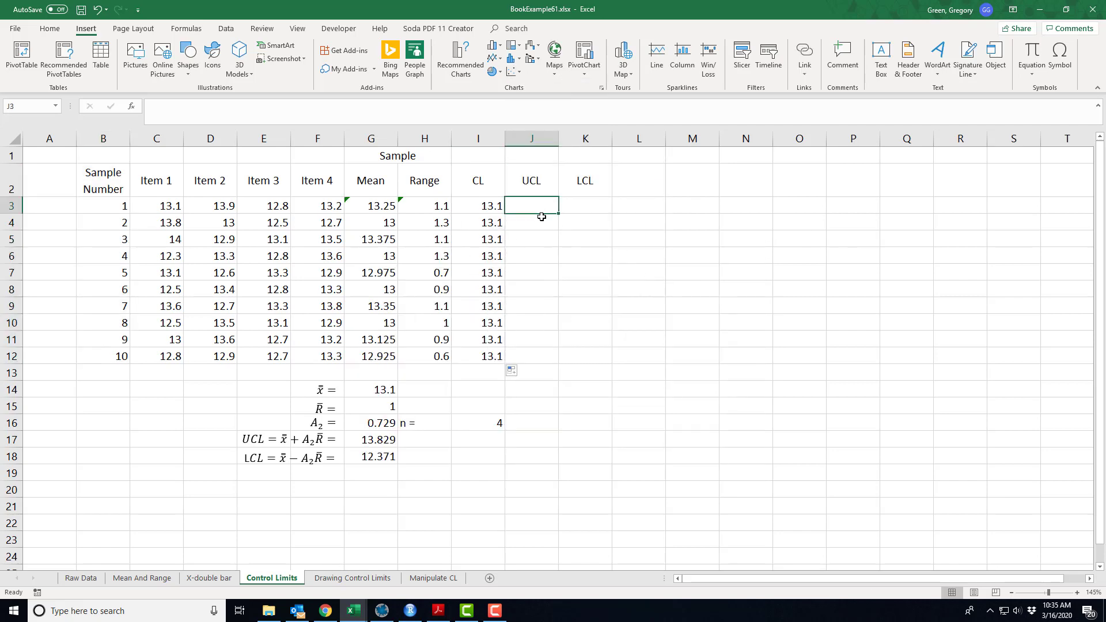
{"action": "type", "text": "="}
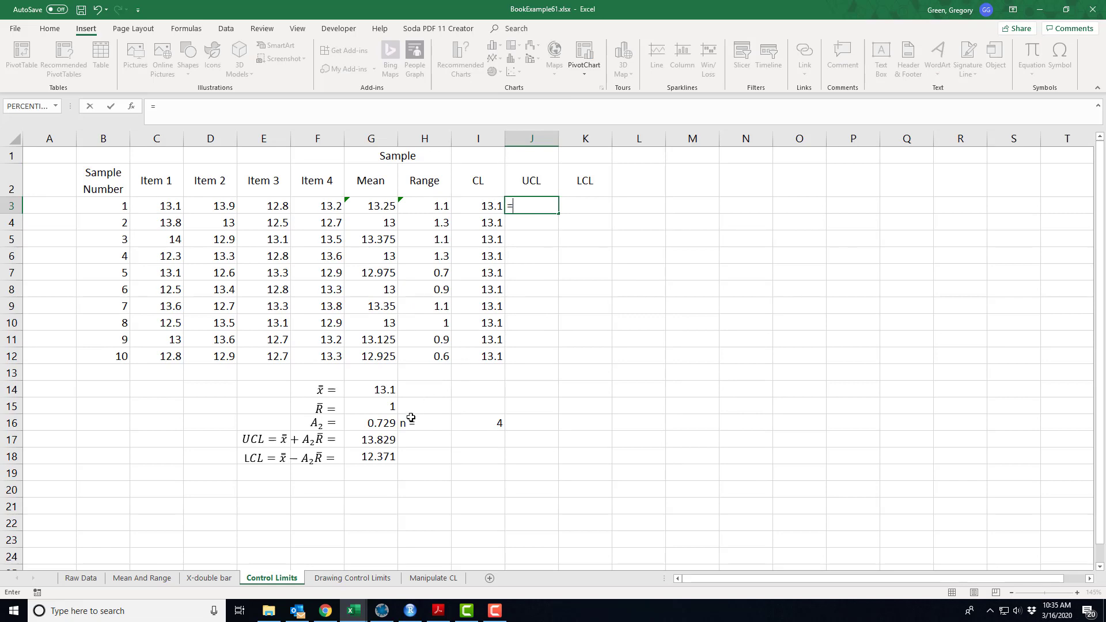
{"action": "left_click", "coordinate": [391, 435]}
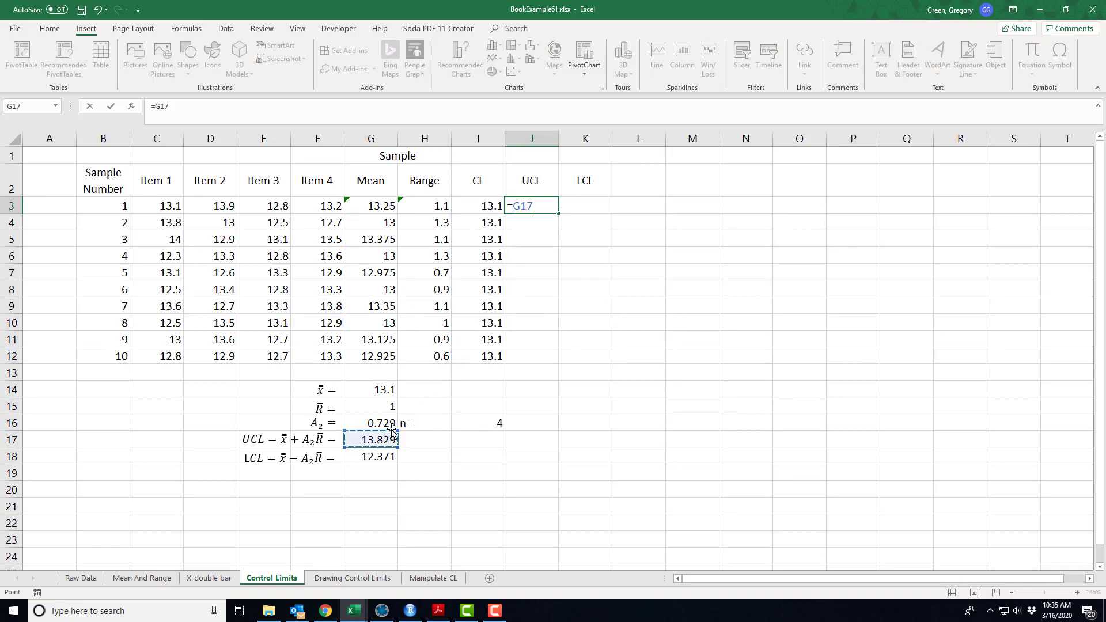
{"action": "key", "text": "F4"}
{"action": "left_click", "coordinate": [532, 311]}
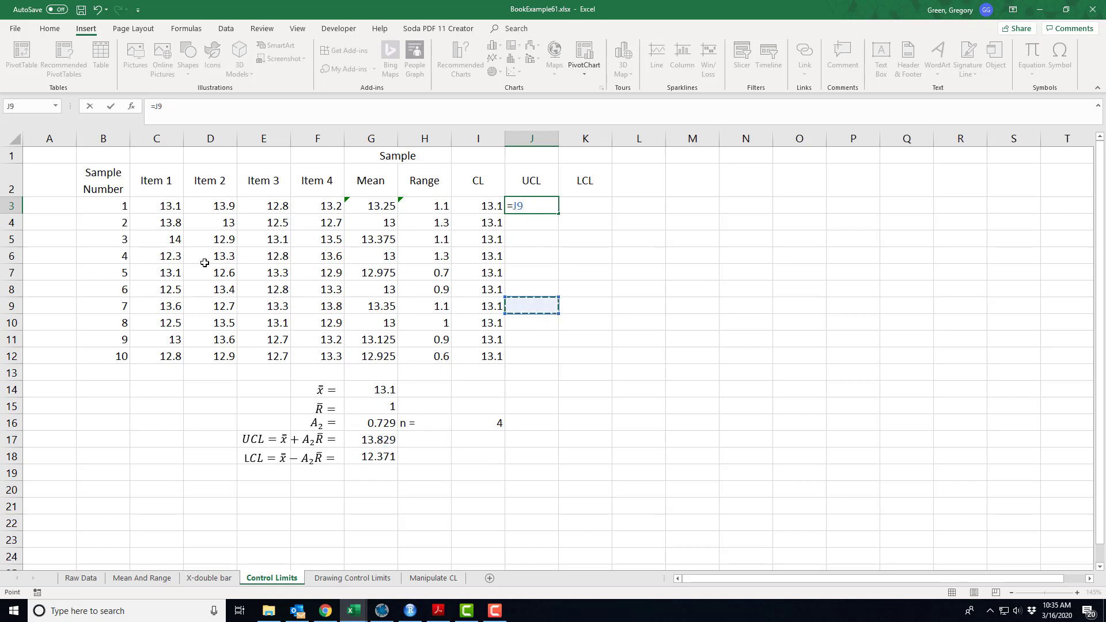
{"action": "left_click", "coordinate": [396, 440]}
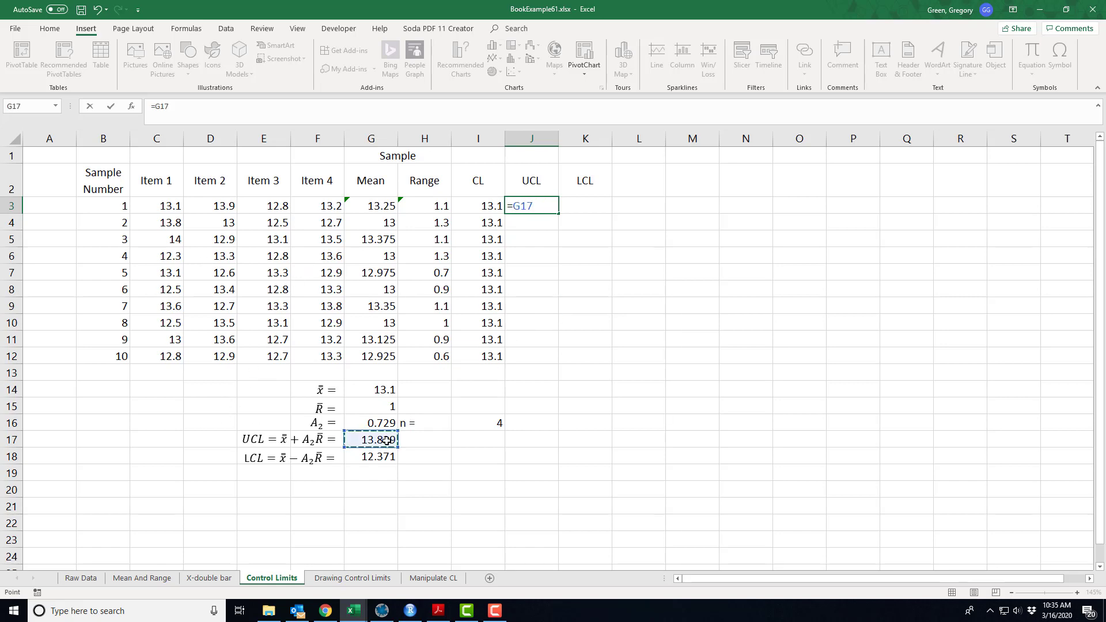
{"action": "key", "text": "F4"}
{"action": "key", "text": "Return"}
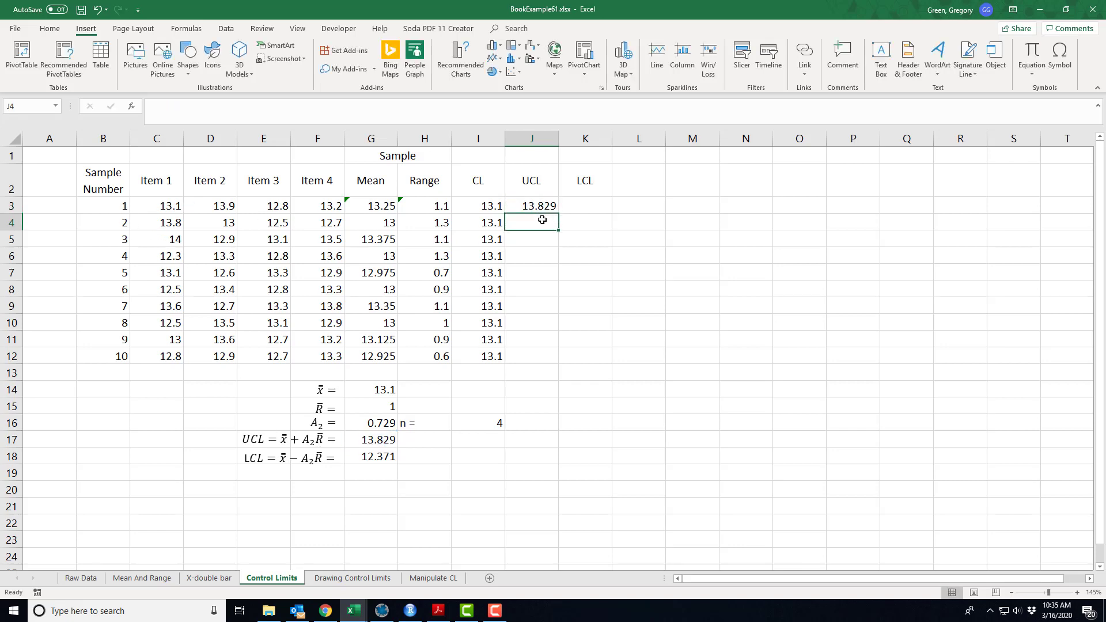
{"action": "type", "text": "="}
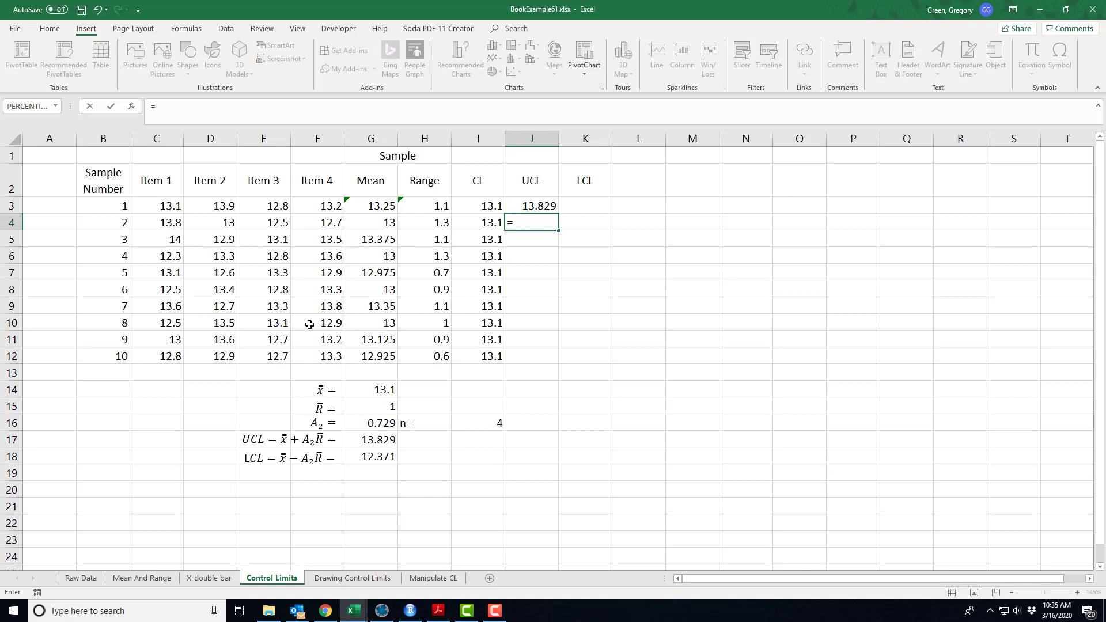
{"action": "left_click", "coordinate": [371, 437]}
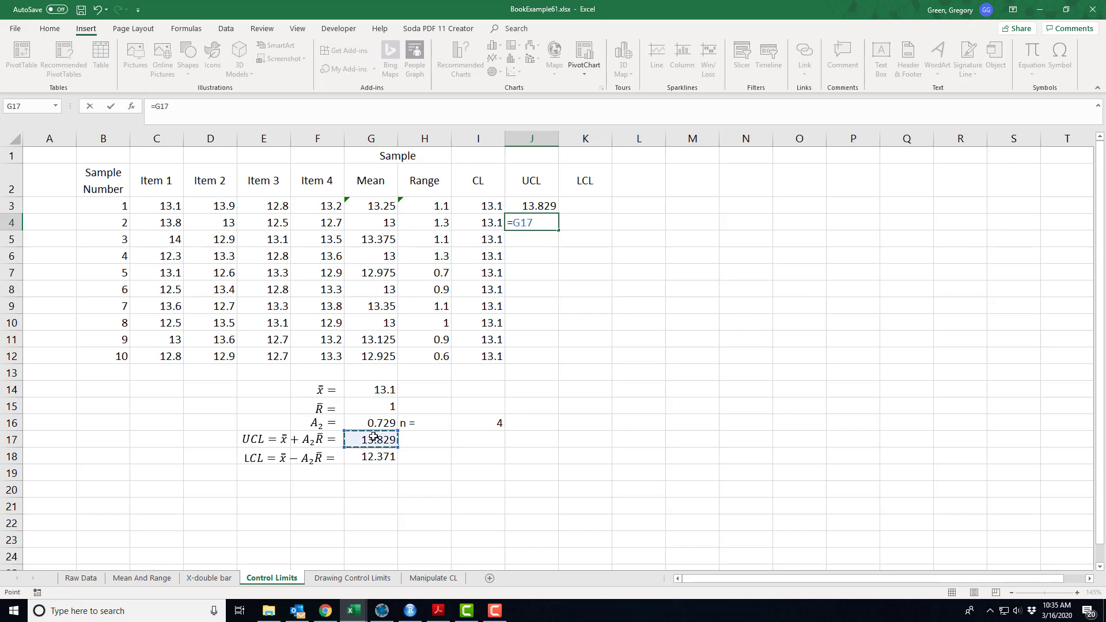
{"action": "key", "text": "F4"}
{"action": "key", "text": "Return"}
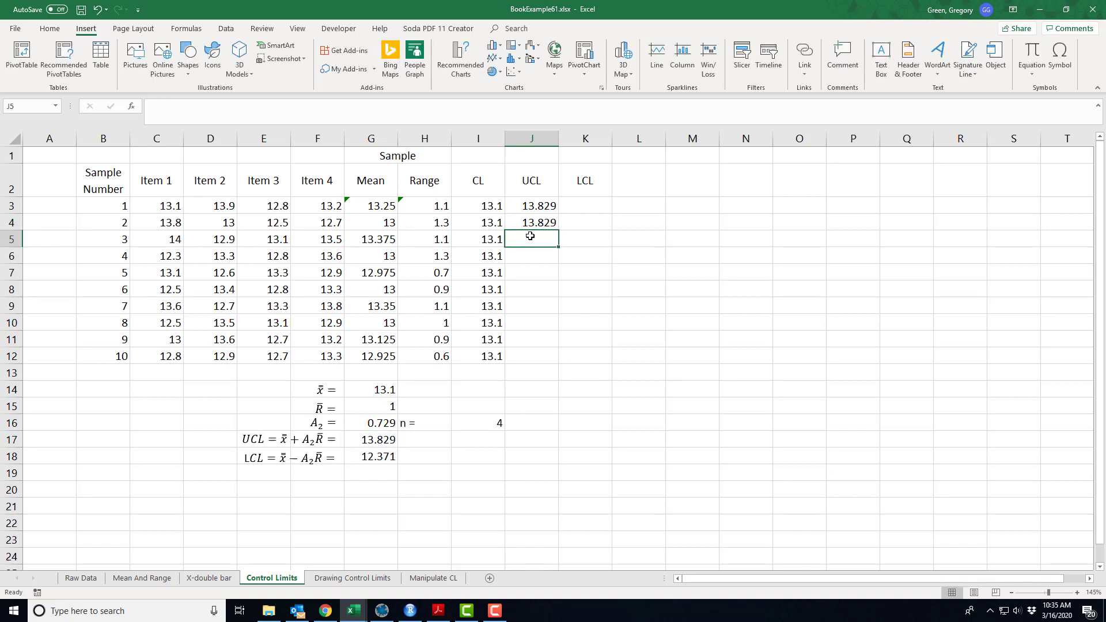
Copy the UCL formula down to J12, clear the overflow in J13, and check J3
{"action": "left_click", "coordinate": [528, 225]}
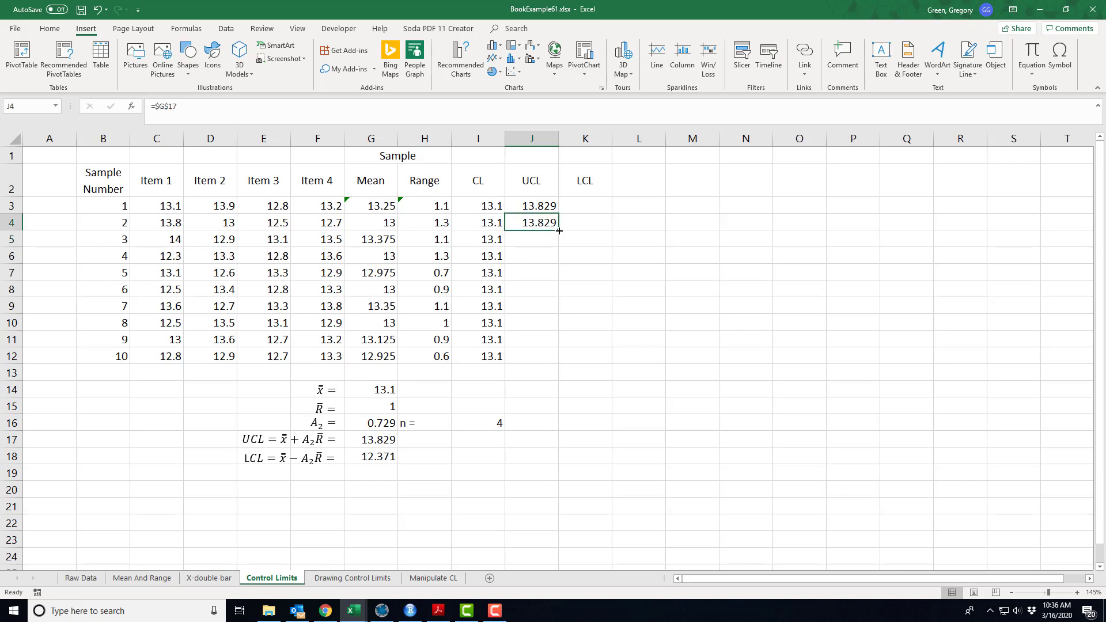
{"action": "left_click_drag", "start_coordinate": [558, 231], "coordinate": [557, 379]}
{"action": "left_click", "coordinate": [556, 377]}
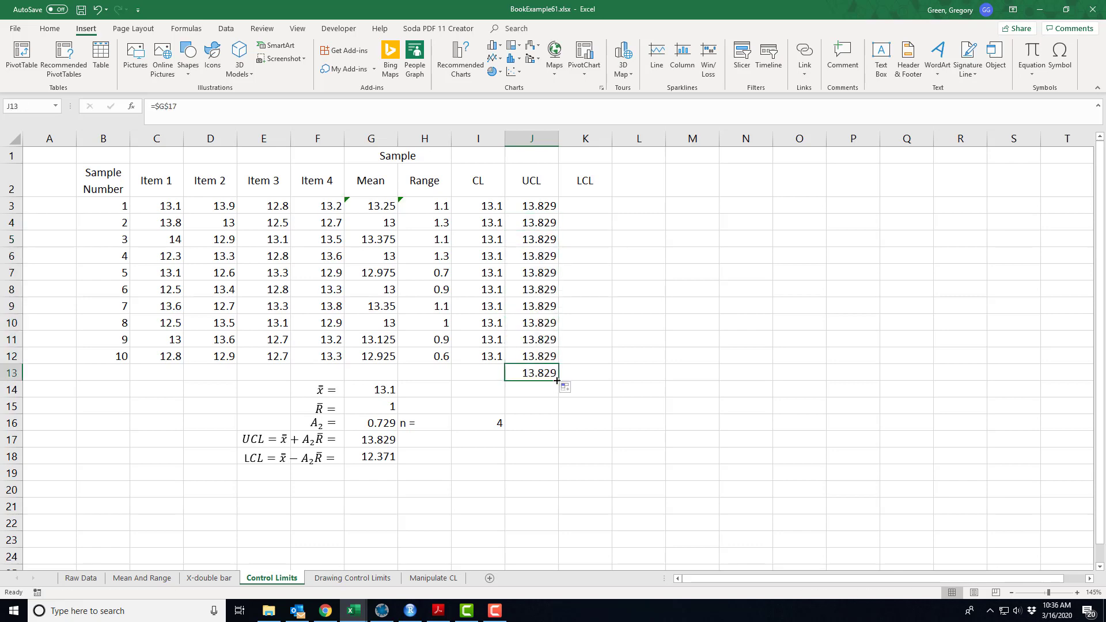
{"action": "key", "text": "Delete"}
{"action": "left_click", "coordinate": [524, 205]}
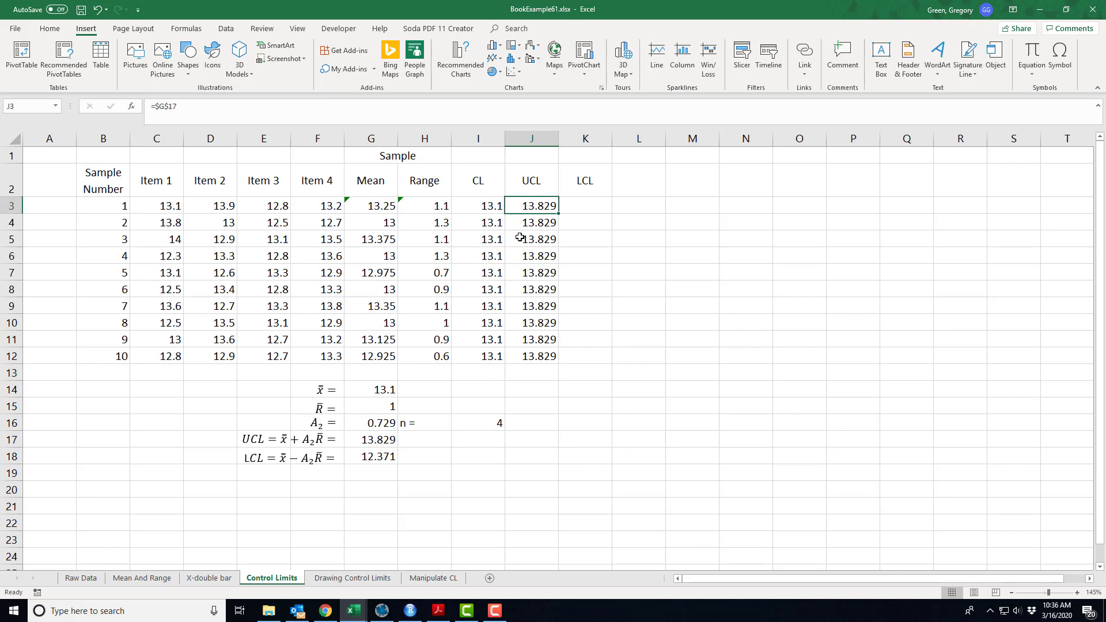
{"action": "key", "text": "F2"}
{"action": "key", "text": "Escape"}
Select the Sample Number and UCL columns and preview the Scatter choices without inserting
{"action": "left_click_drag", "start_coordinate": [112, 184], "coordinate": [115, 357]}
{"action": "left_click_drag", "start_coordinate": [518, 183], "coordinate": [521, 355], "text": "ctrl"}
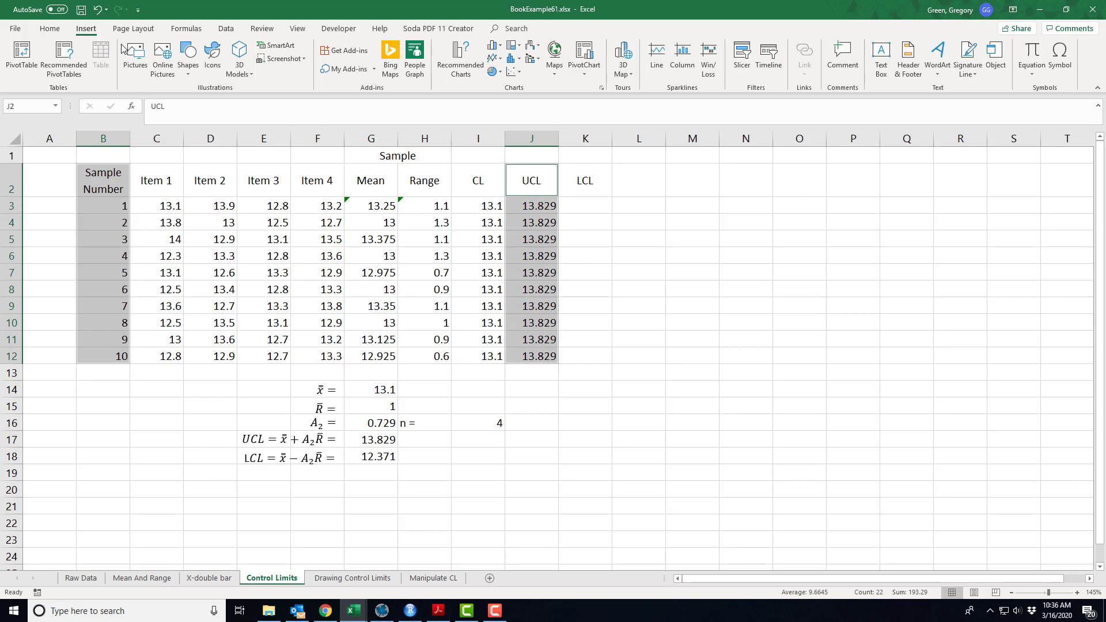
{"action": "left_click", "coordinate": [512, 72]}
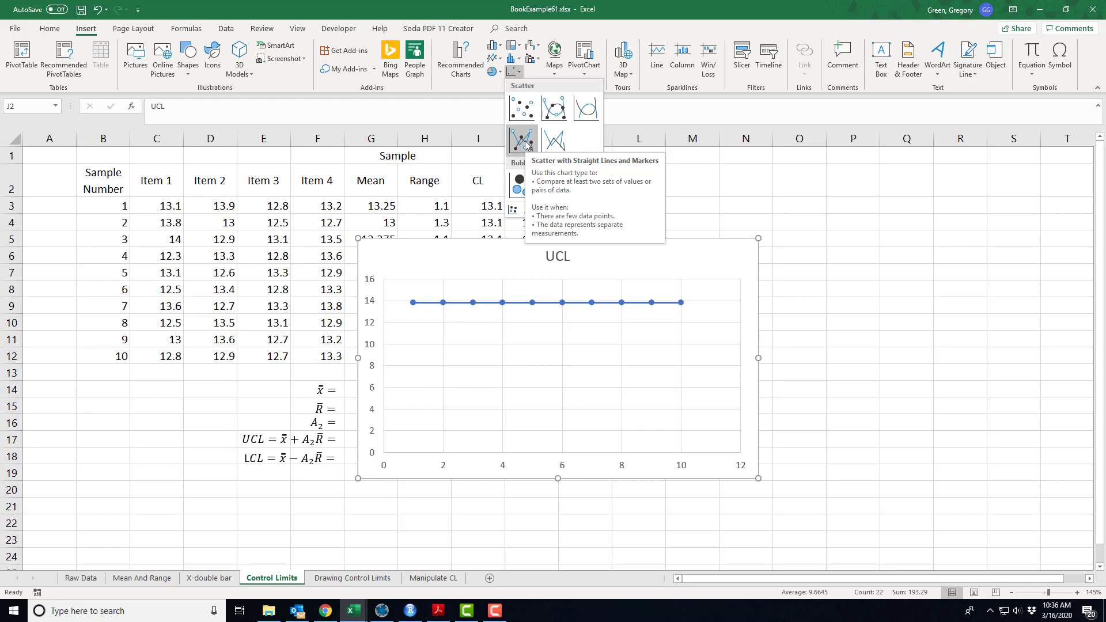
{"action": "left_click", "coordinate": [654, 290]}
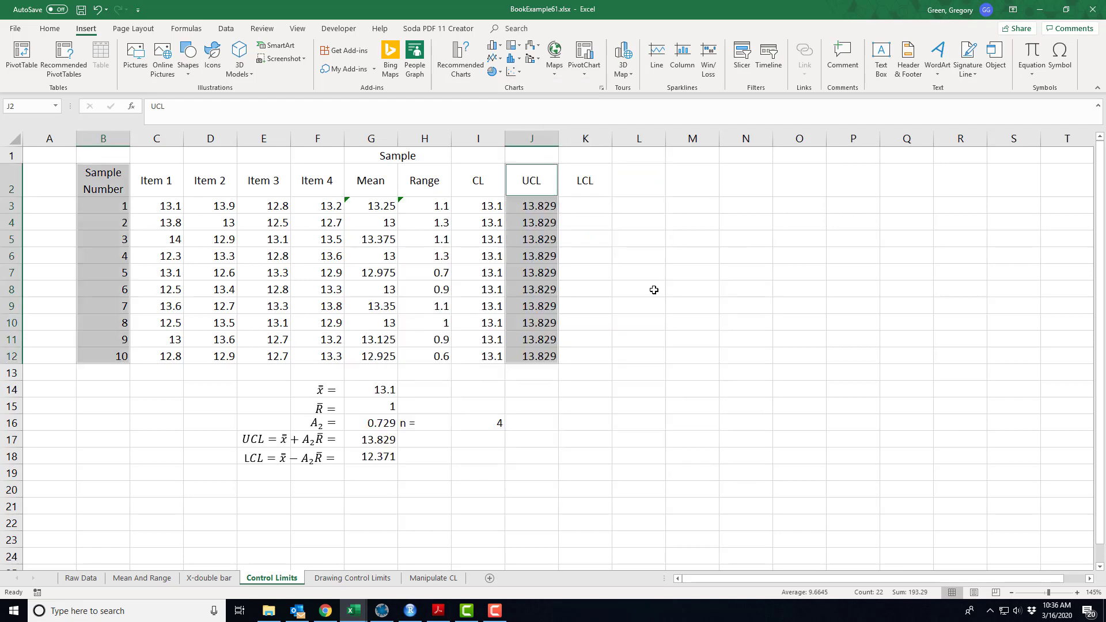
Enter a formula referencing G18 in K3 and fill the 12.371 limit down to K12
{"action": "left_click", "coordinate": [582, 211]}
{"action": "type", "text": "="}
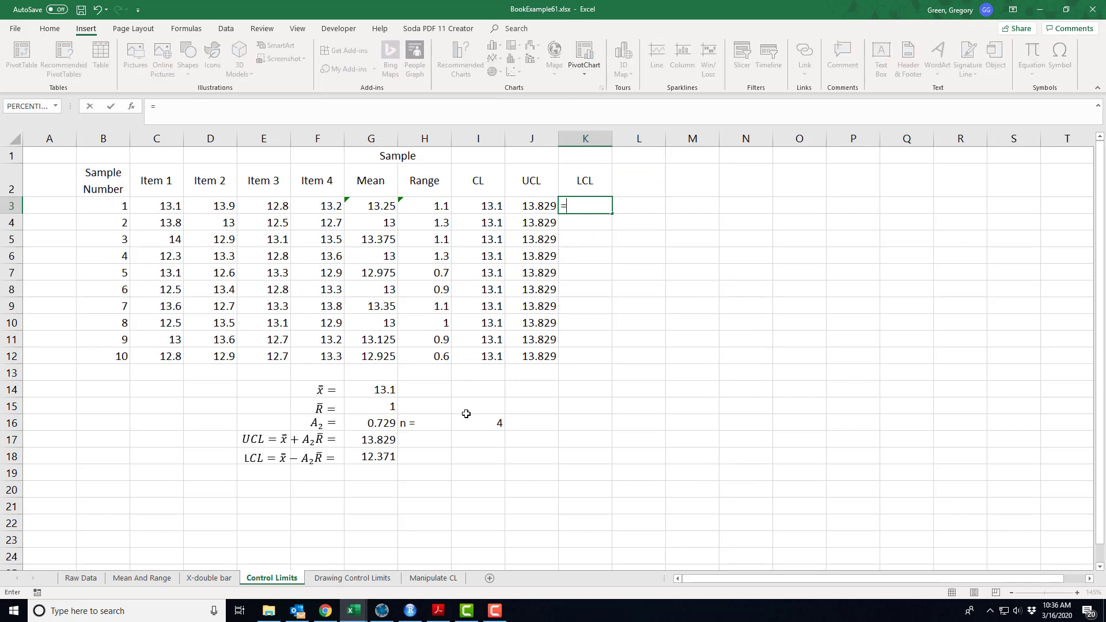
{"action": "left_click", "coordinate": [367, 456]}
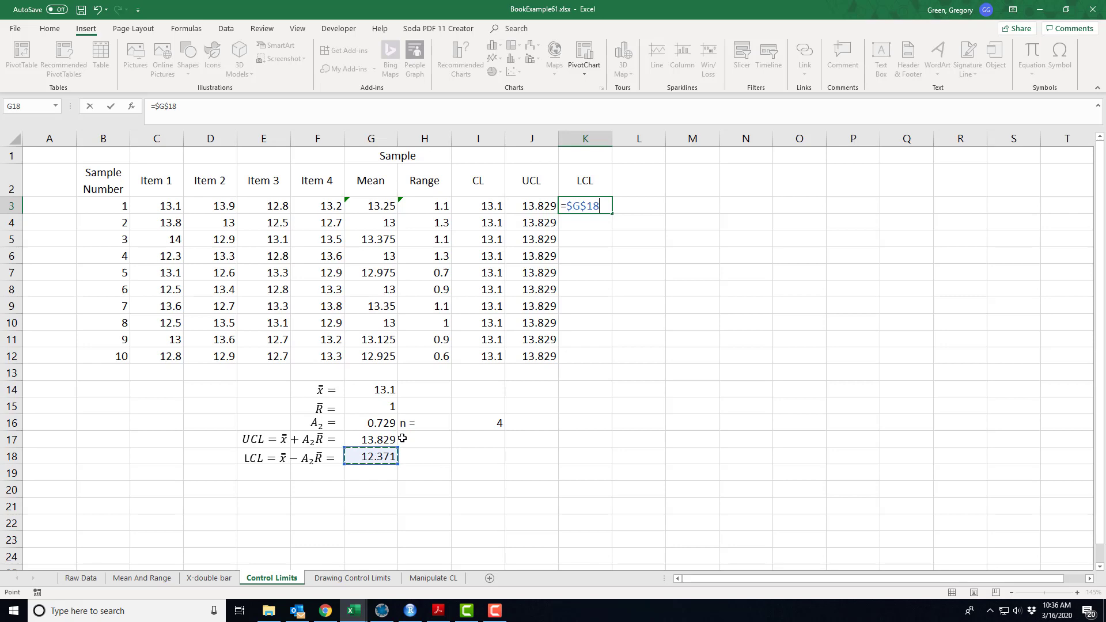
{"action": "key", "text": "Return"}
{"action": "left_click", "coordinate": [589, 211]}
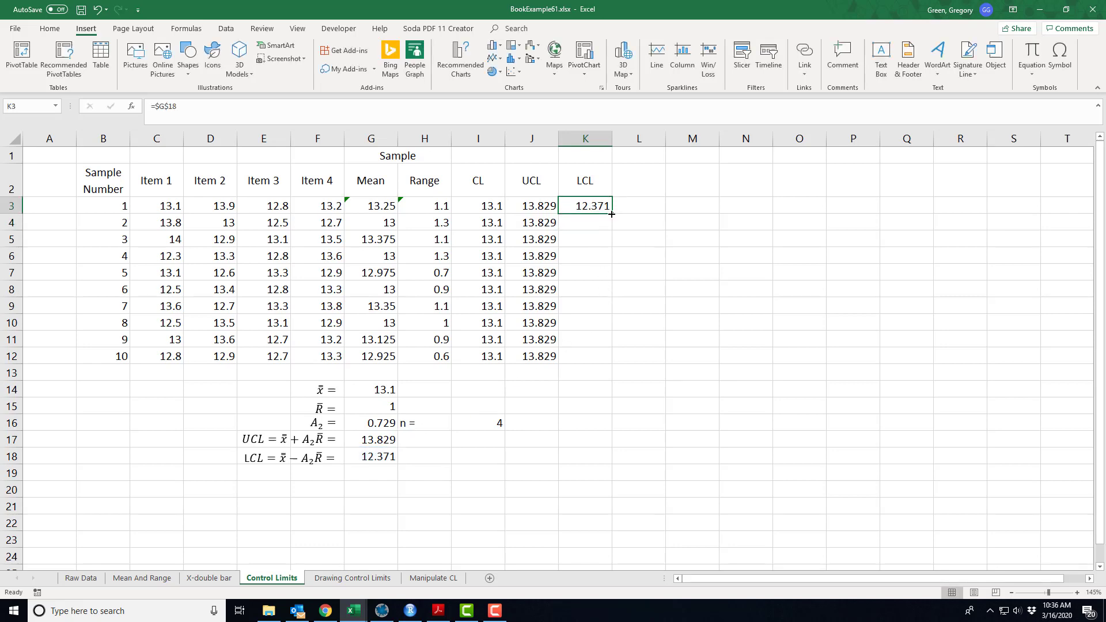
{"action": "double_click", "coordinate": [611, 214]}
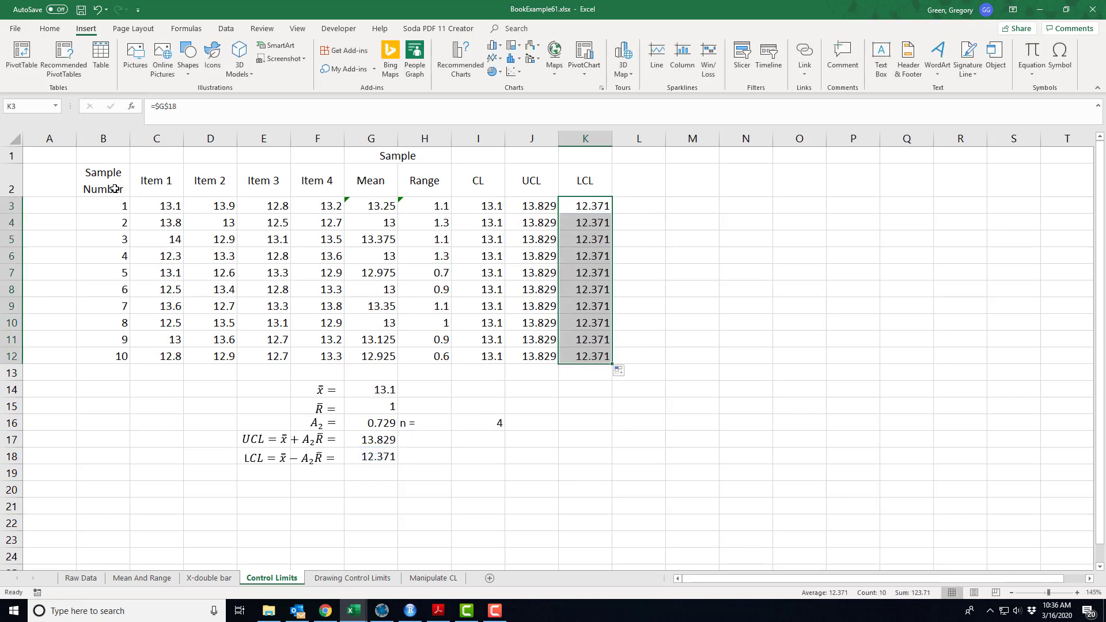
{"action": "left_click_drag", "start_coordinate": [114, 188], "coordinate": [95, 356]}
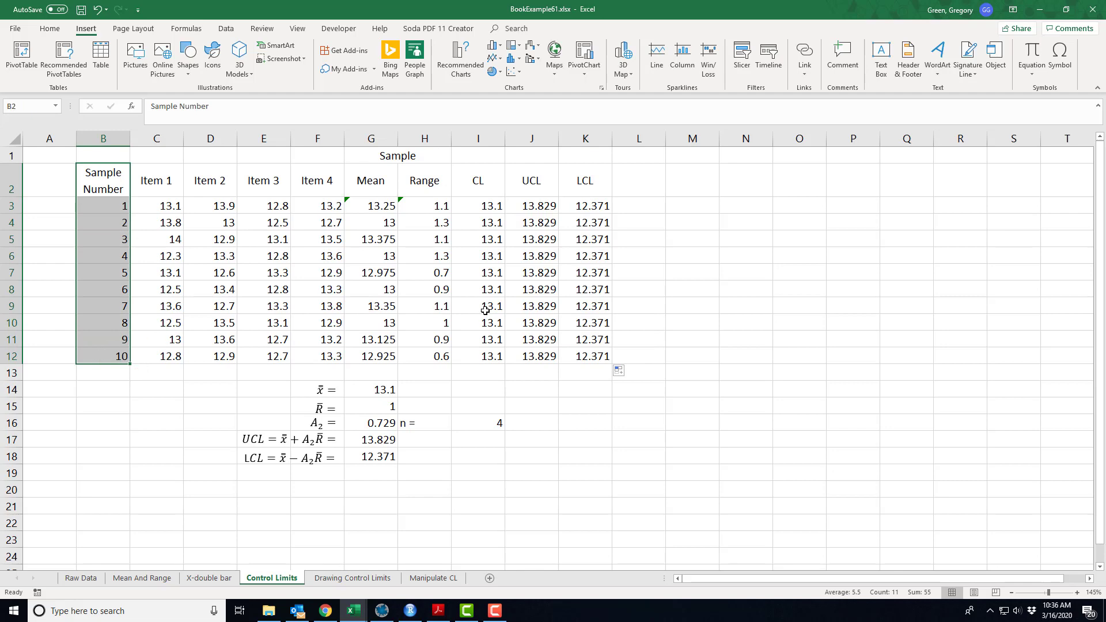
{"action": "left_click_drag", "start_coordinate": [581, 179], "coordinate": [582, 355], "text": "ctrl"}
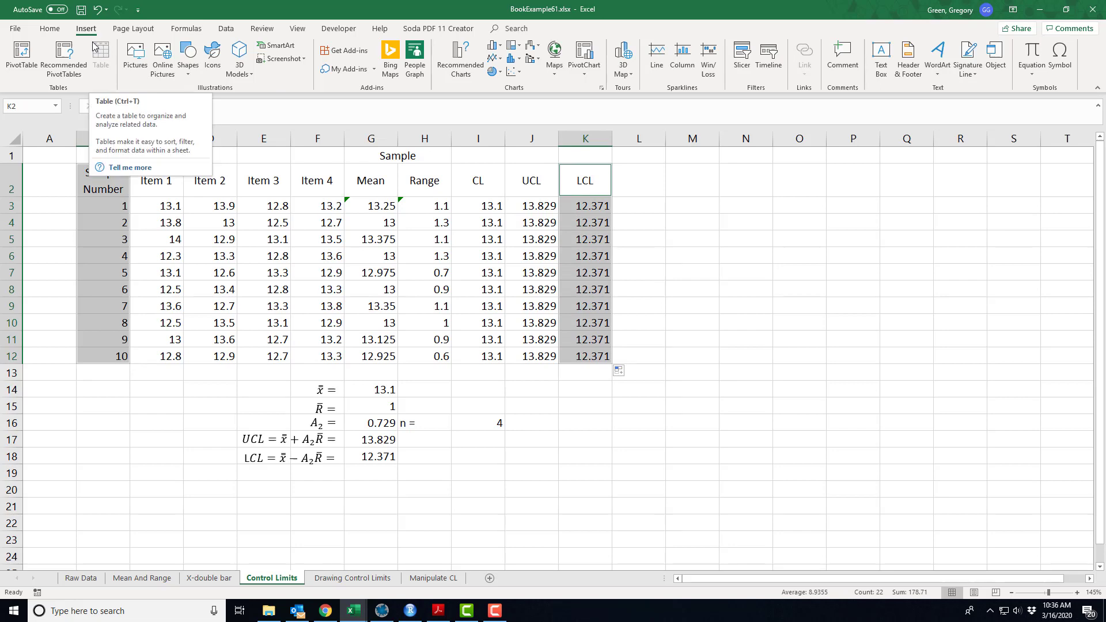
{"action": "left_click", "coordinate": [513, 72]}
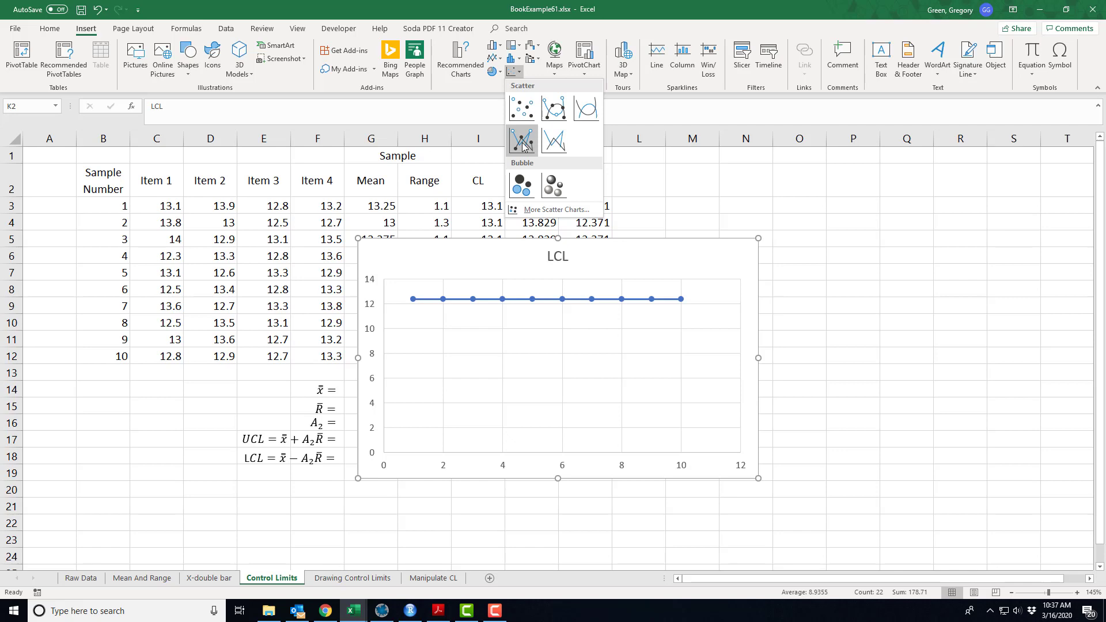
{"action": "key", "text": "Escape"}
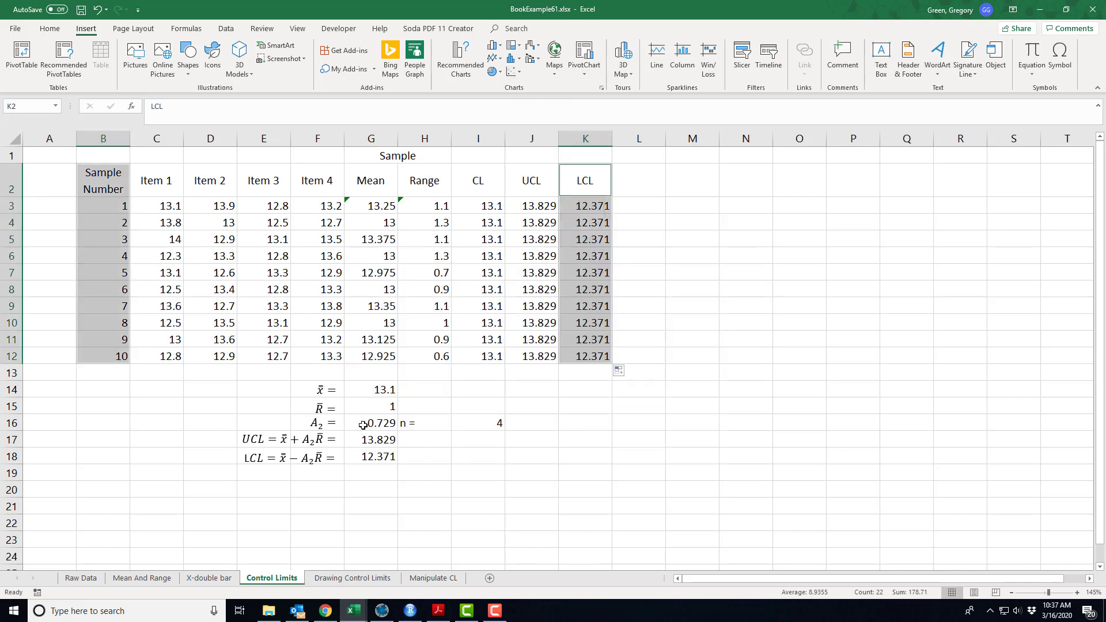
Select Sample Number, Mean, CL, UCL and LCL columns and insert a Scatter with Straight Lines and Markers
{"action": "left_click_drag", "start_coordinate": [107, 179], "coordinate": [98, 358]}
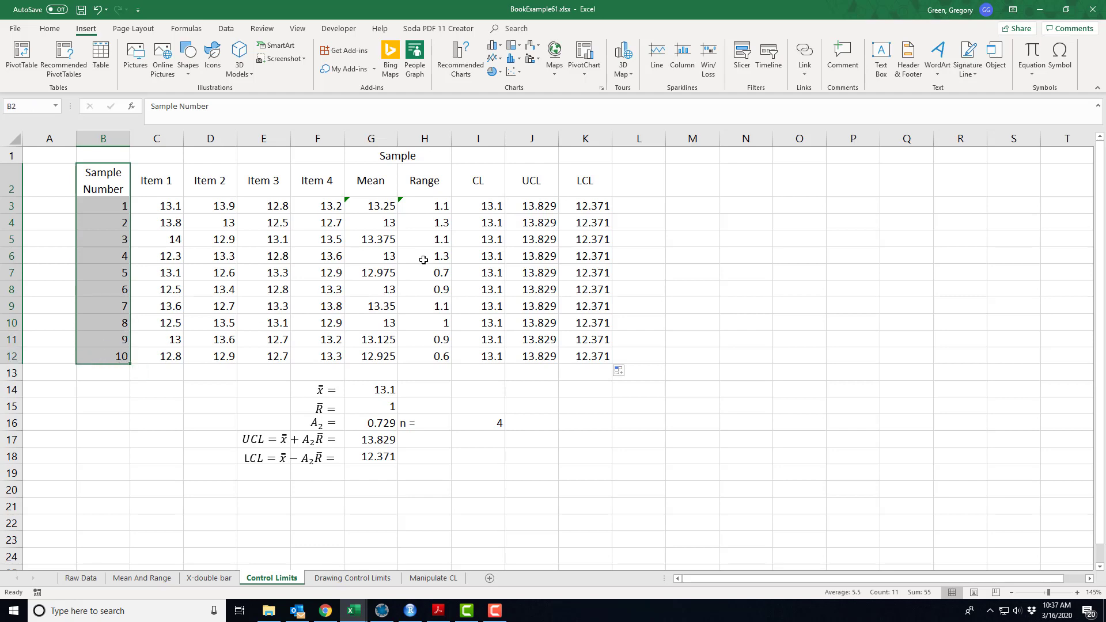
{"action": "left_click_drag", "start_coordinate": [376, 183], "coordinate": [374, 357]}
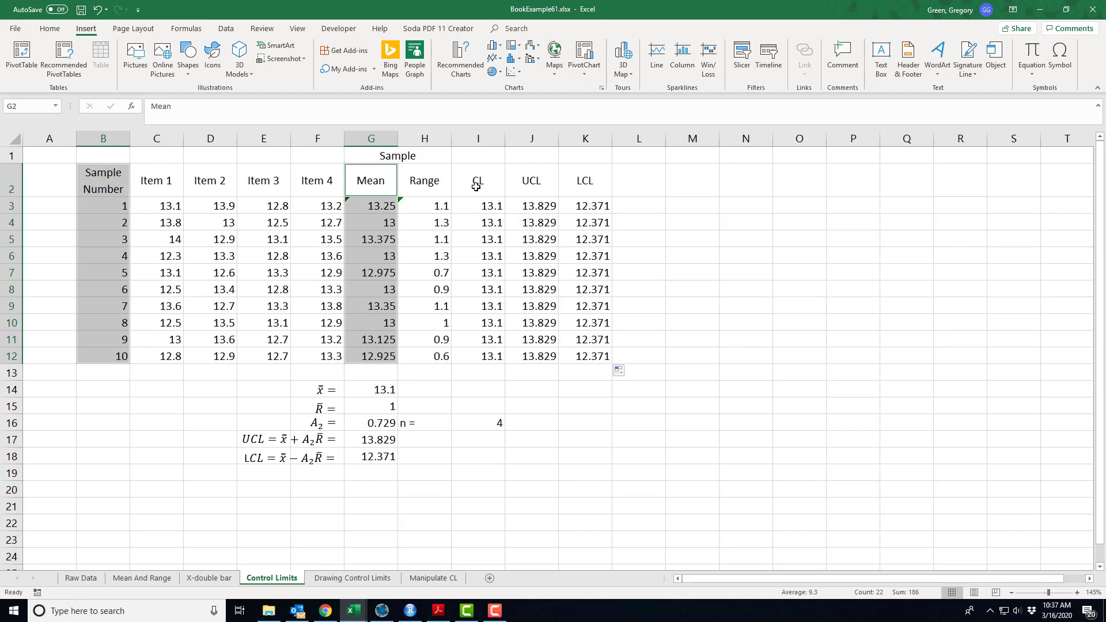
{"action": "left_click_drag", "start_coordinate": [476, 183], "coordinate": [568, 356]}
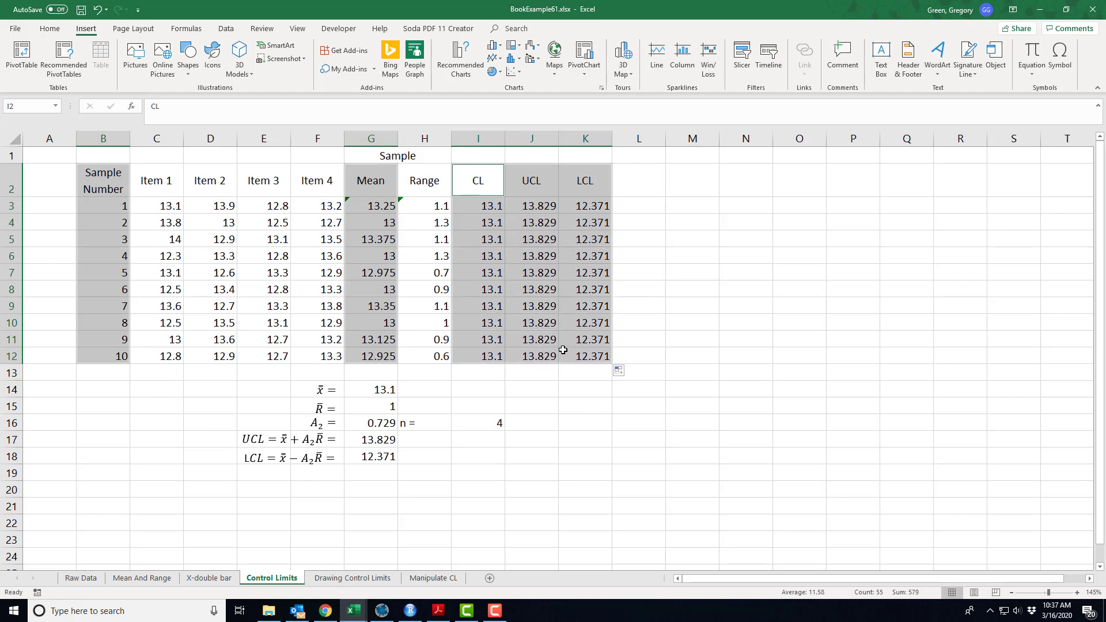
{"action": "left_click", "coordinate": [49, 29]}
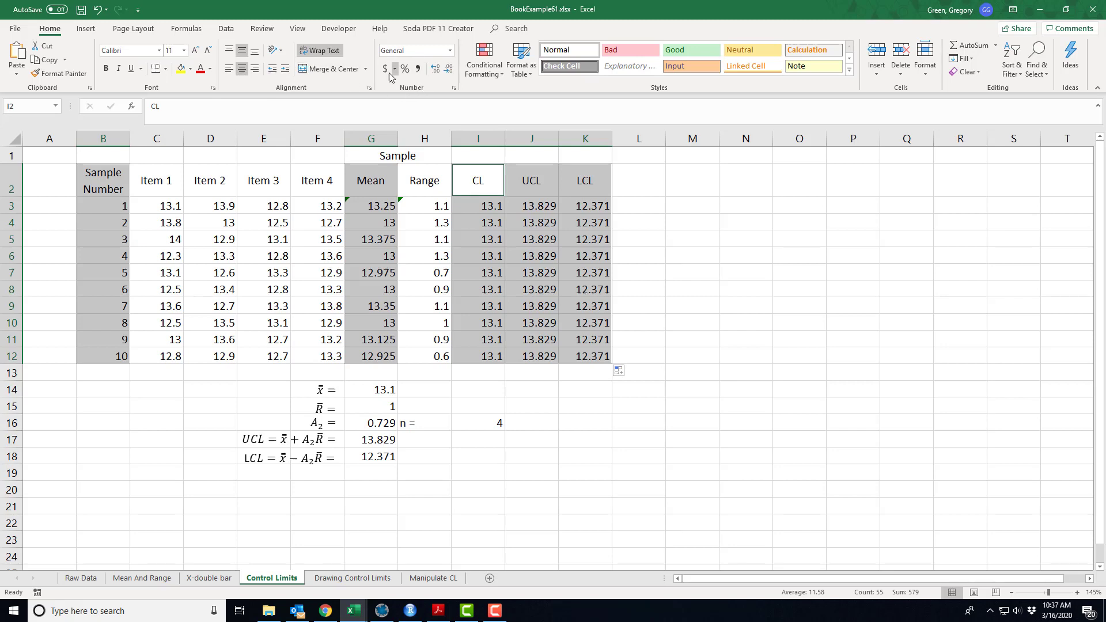
{"action": "left_click", "coordinate": [86, 29]}
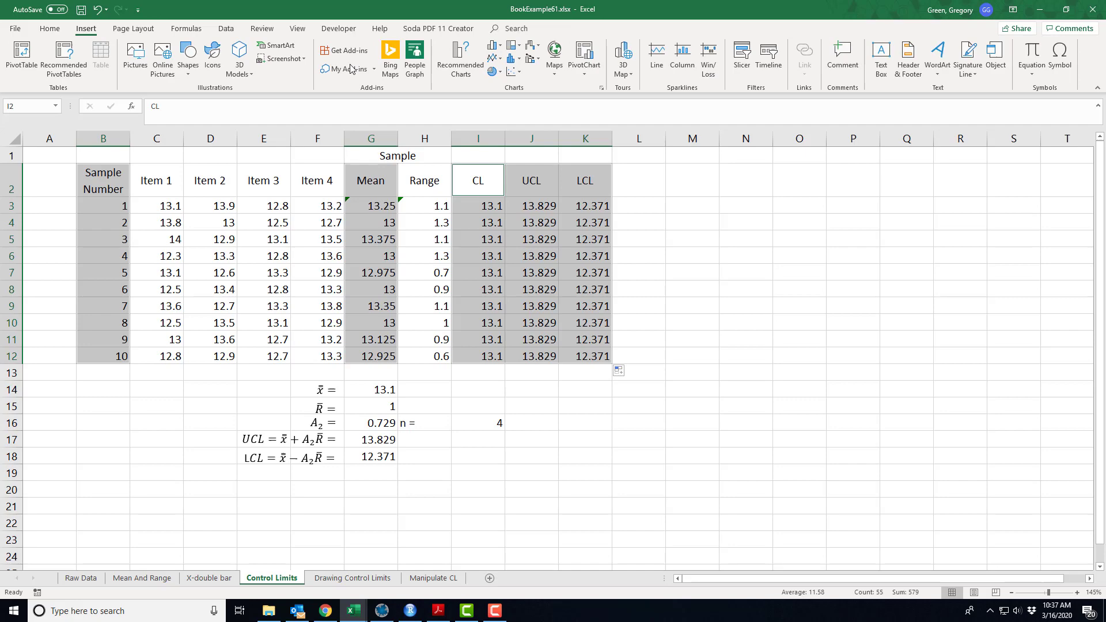
{"action": "left_click", "coordinate": [511, 72]}
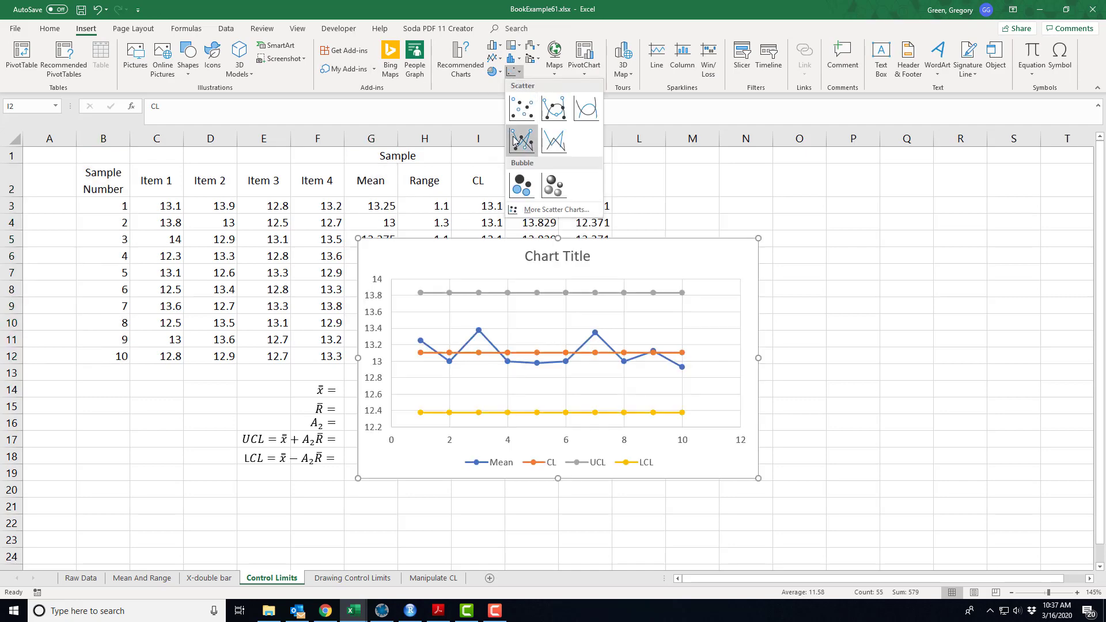
{"action": "left_click", "coordinate": [514, 140]}
Move the chart beside the data table and select its UCL line
{"action": "left_click_drag", "start_coordinate": [613, 265], "coordinate": [852, 211]}
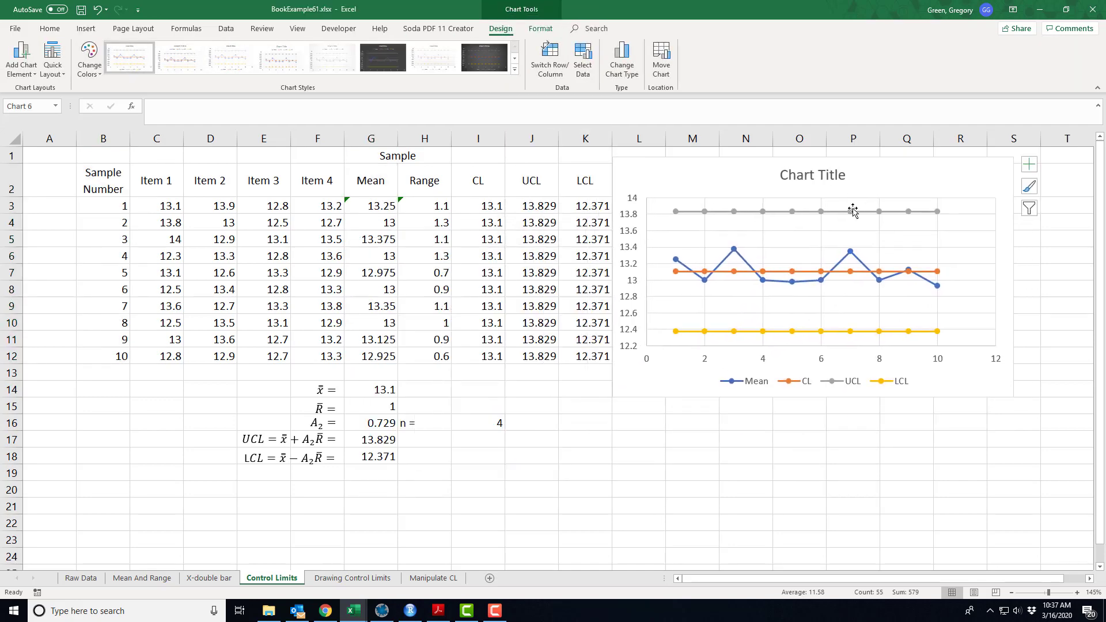
{"action": "left_click", "coordinate": [1088, 579]}
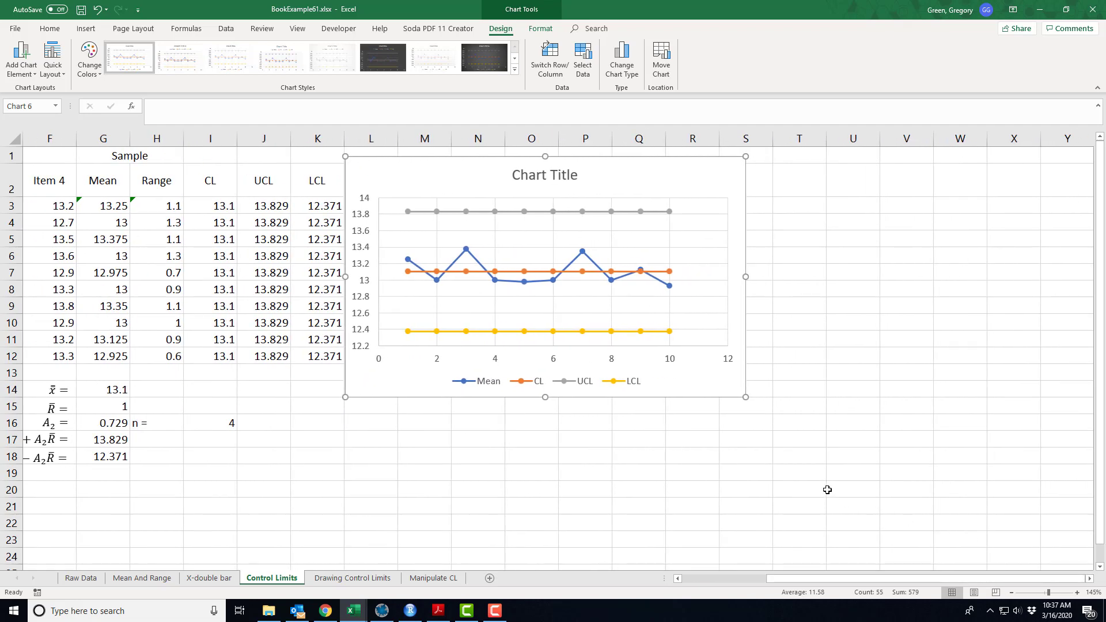
{"action": "scroll", "coordinate": [828, 489], "scroll_direction": "up", "scroll_amount": 2}
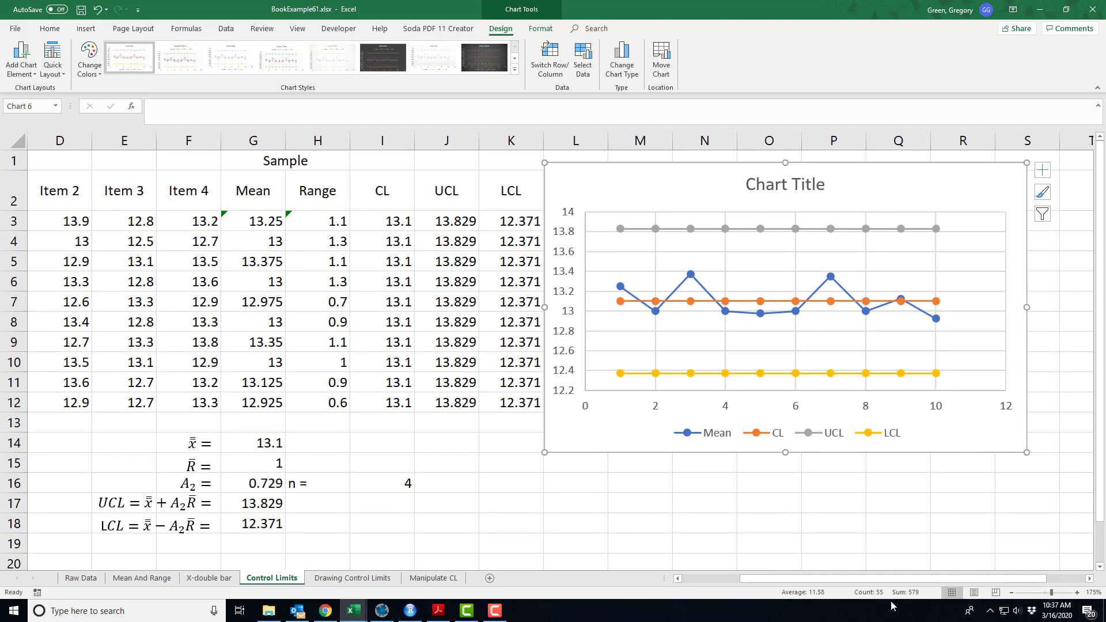
{"action": "left_click_drag", "start_coordinate": [960, 580], "coordinate": [999, 581]}
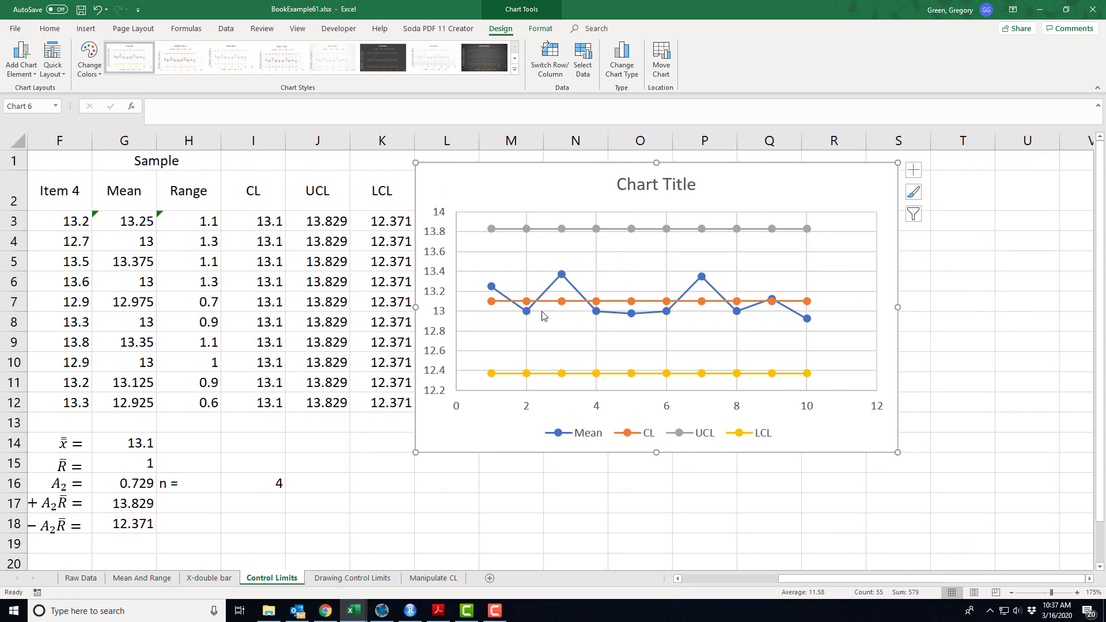
{"action": "left_click", "coordinate": [517, 230]}
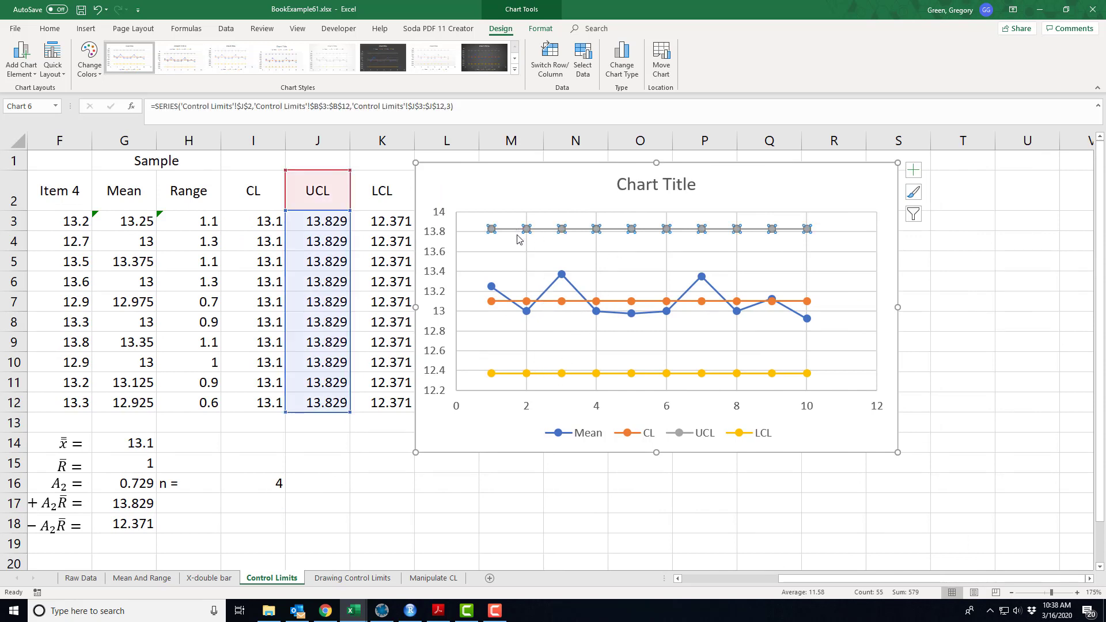
Format the UCL series with a solid black line and marker option None
{"action": "right_click", "coordinate": [773, 230]}
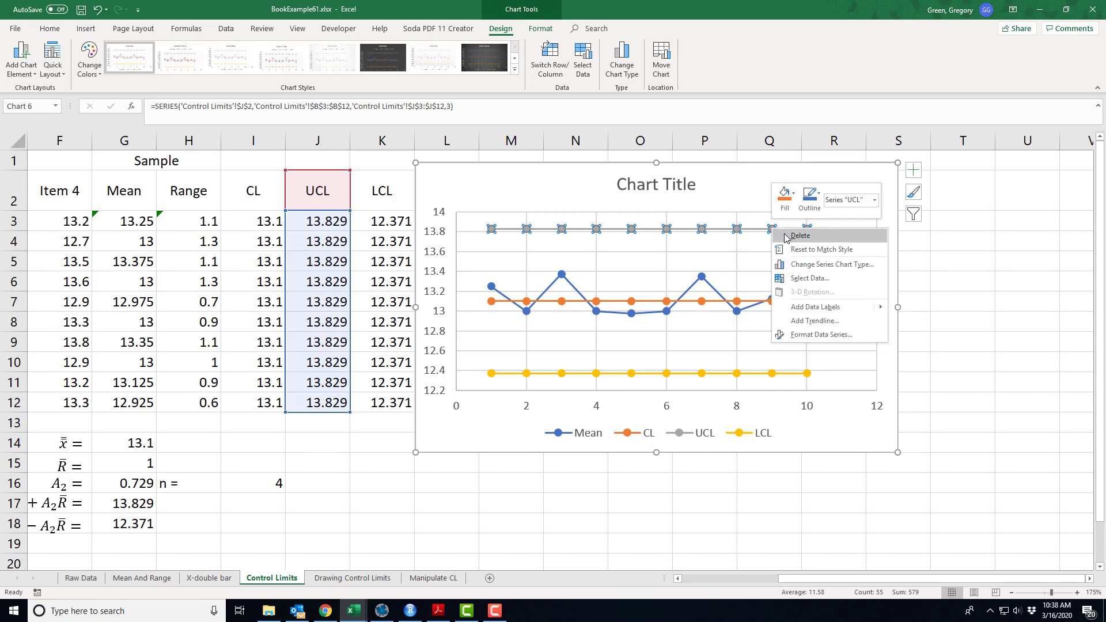
{"action": "left_click", "coordinate": [814, 335]}
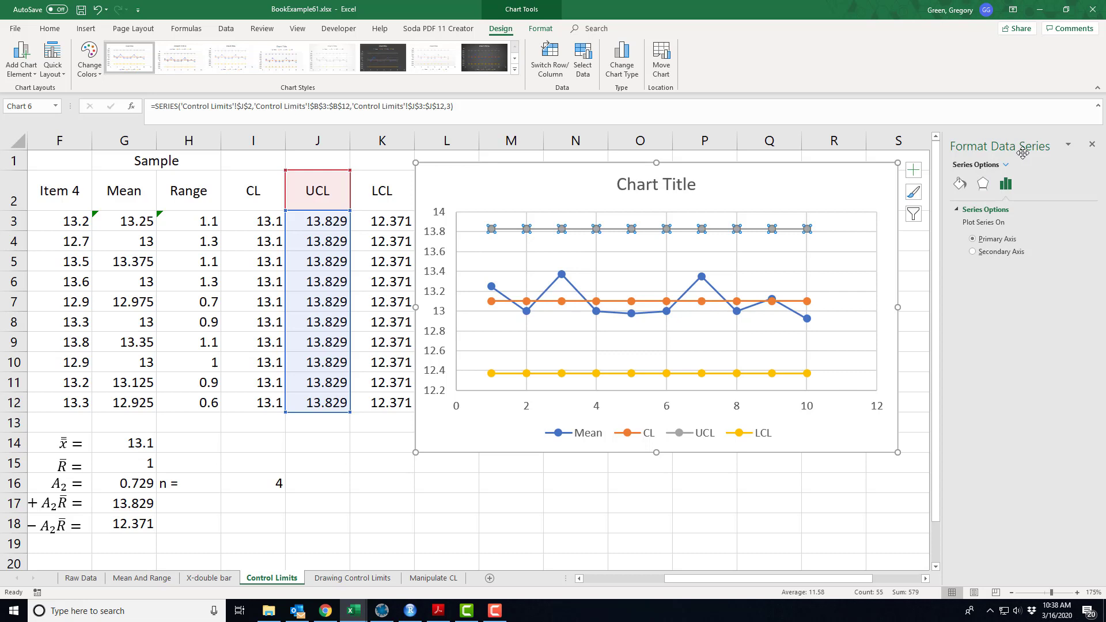
{"action": "left_click", "coordinate": [960, 186]}
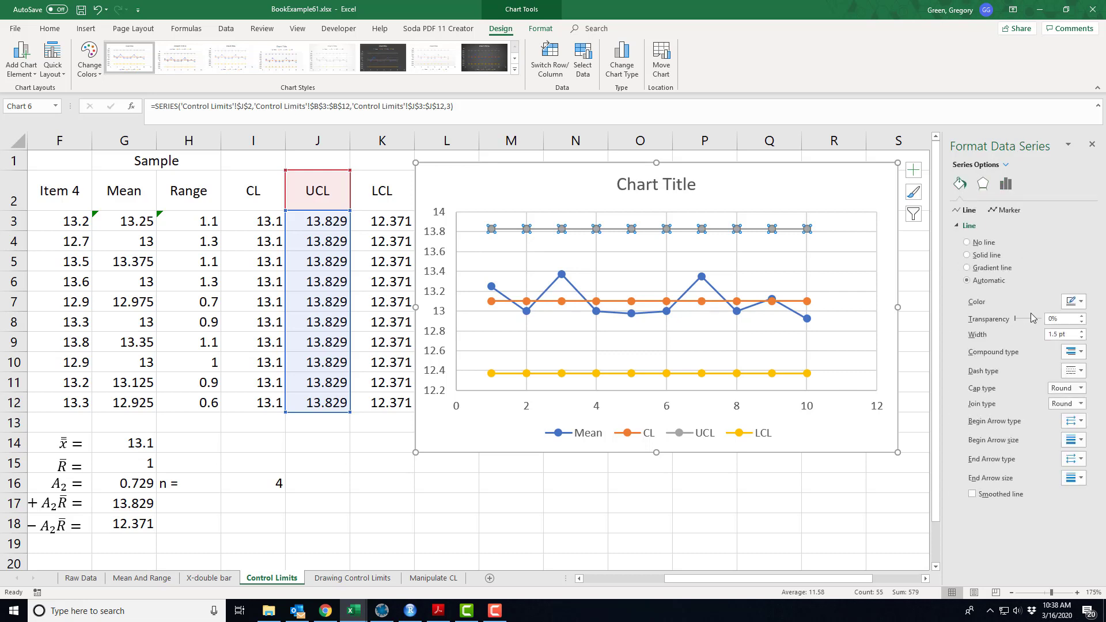
{"action": "left_click", "coordinate": [1082, 304]}
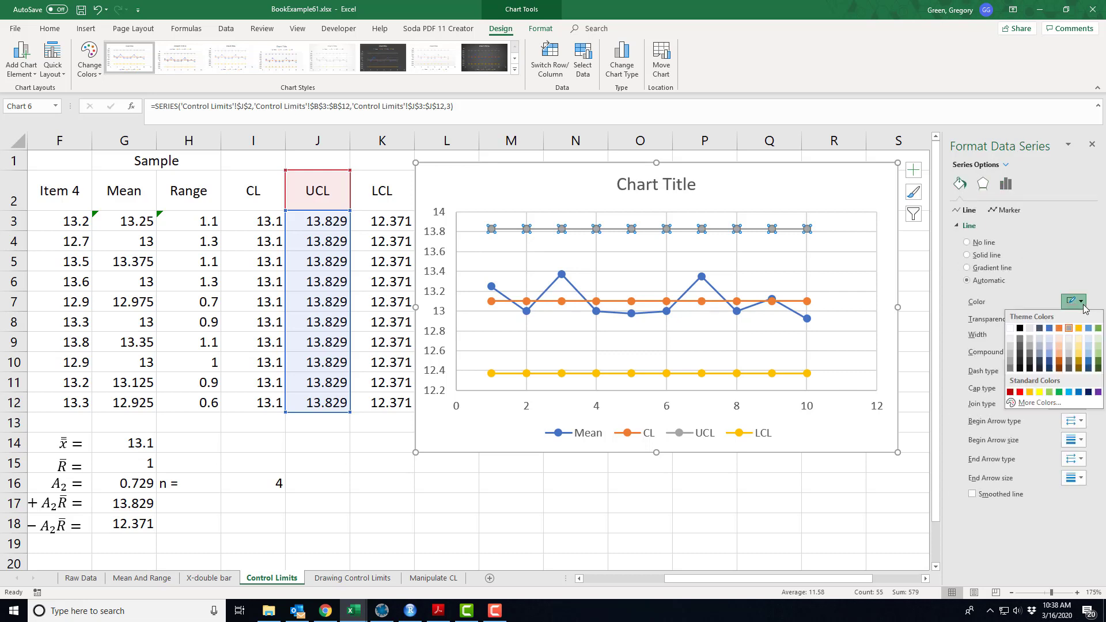
{"action": "left_click", "coordinate": [1019, 328]}
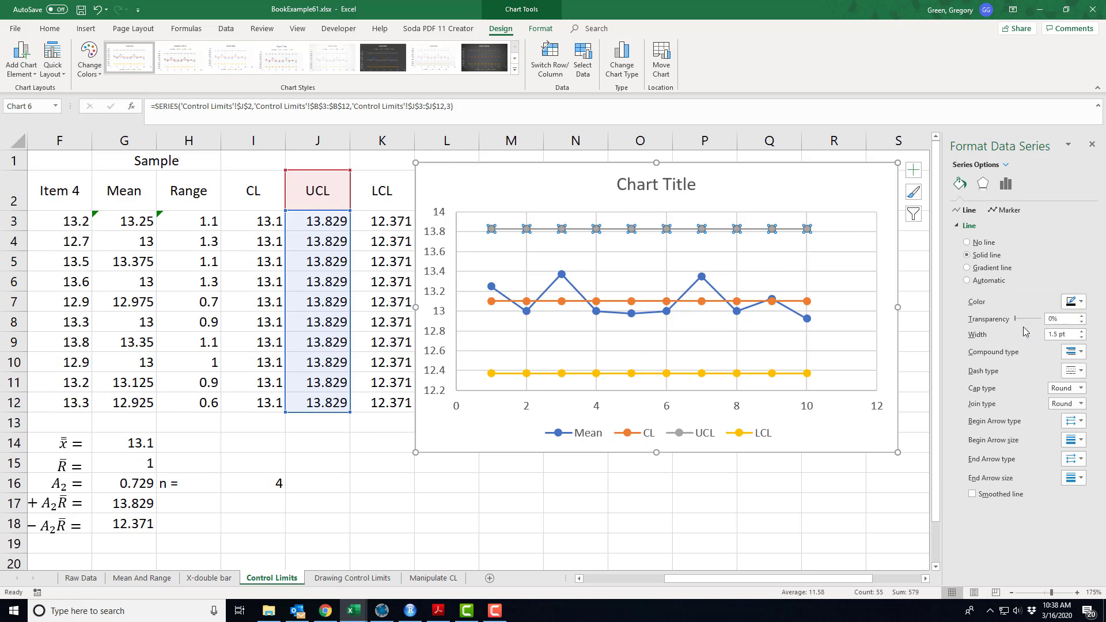
{"action": "left_click", "coordinate": [1005, 212]}
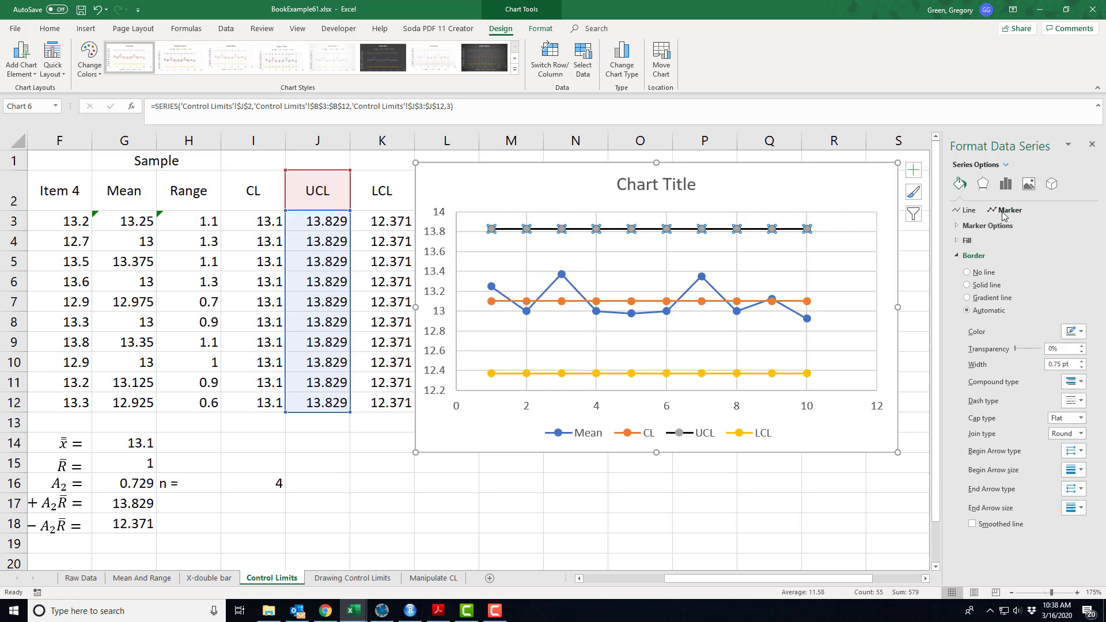
{"action": "left_click", "coordinate": [977, 228]}
{"action": "left_click", "coordinate": [974, 256]}
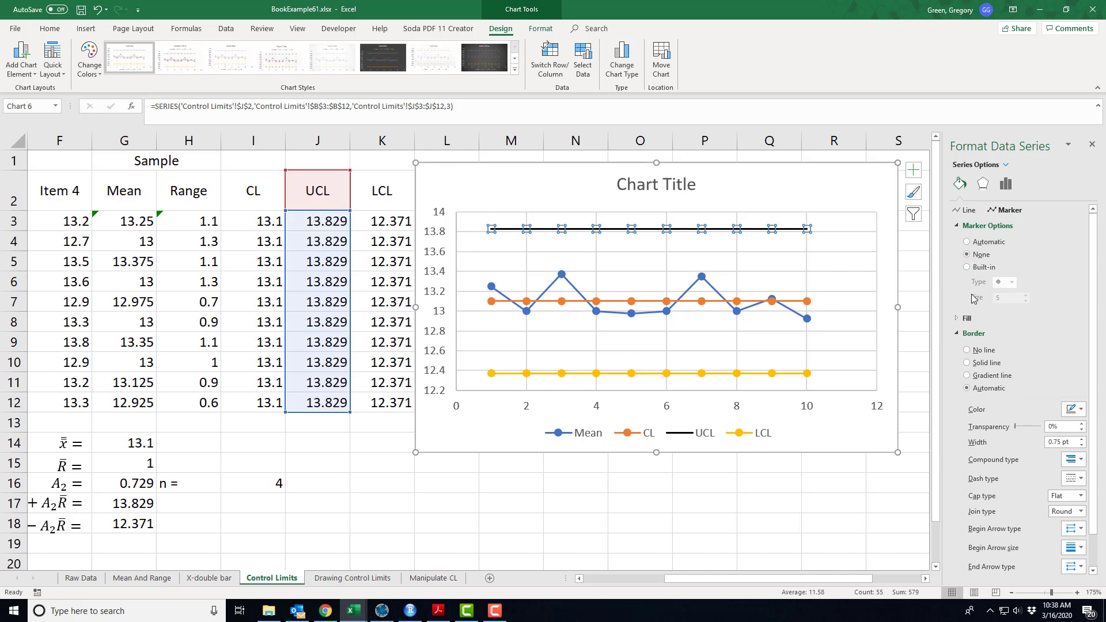
{"action": "left_click", "coordinate": [917, 352]}
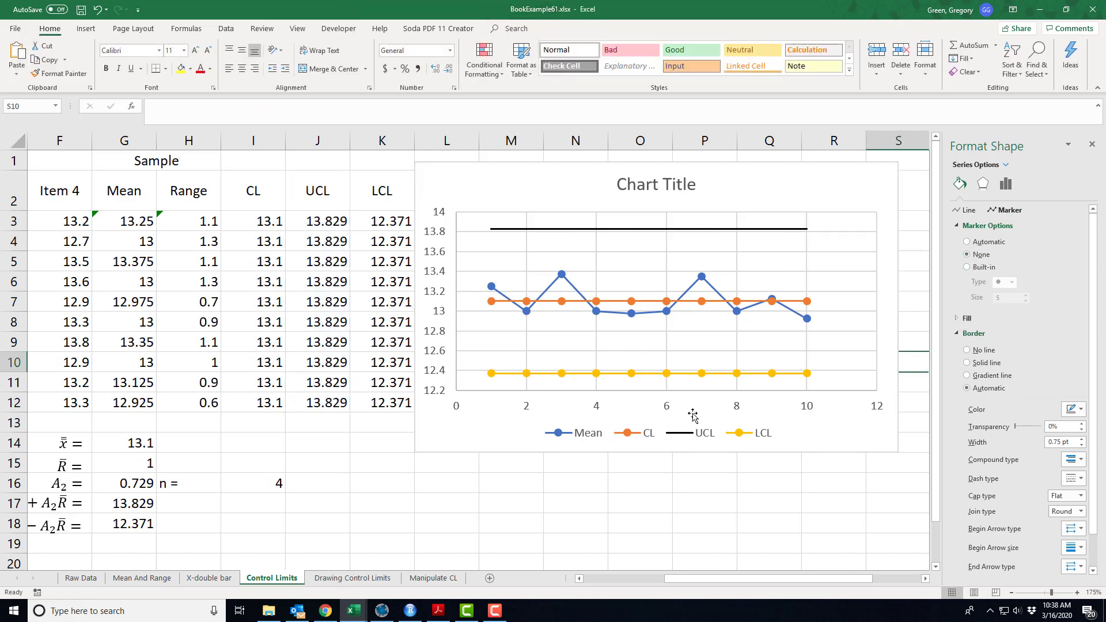
Select the LCL series and open its Format Data Series pane
{"action": "left_click", "coordinate": [541, 376]}
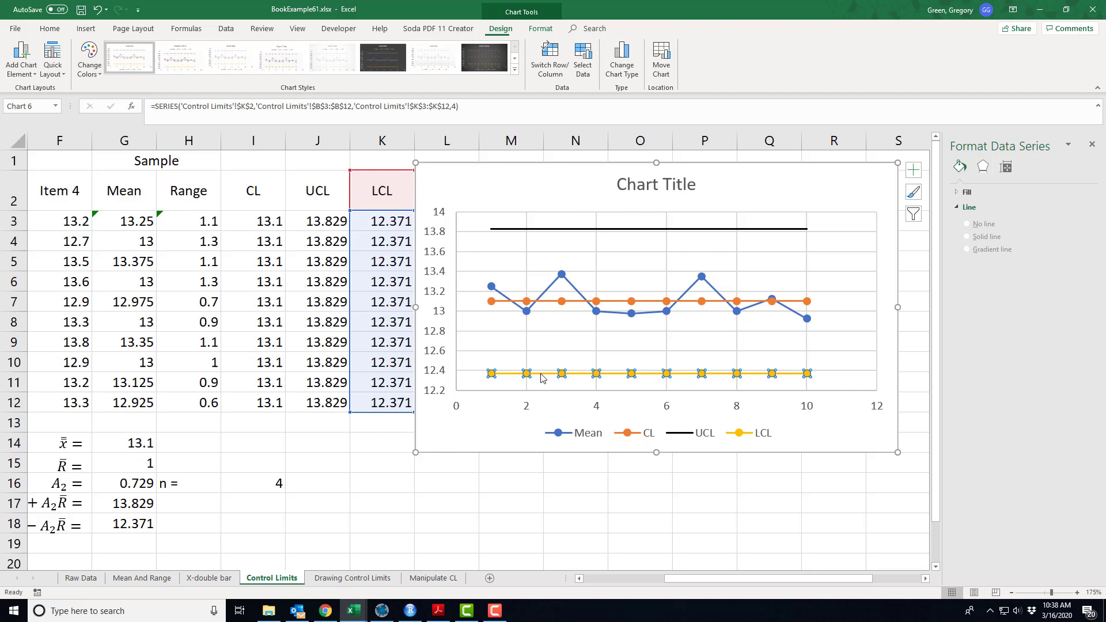
{"action": "right_click", "coordinate": [541, 375]}
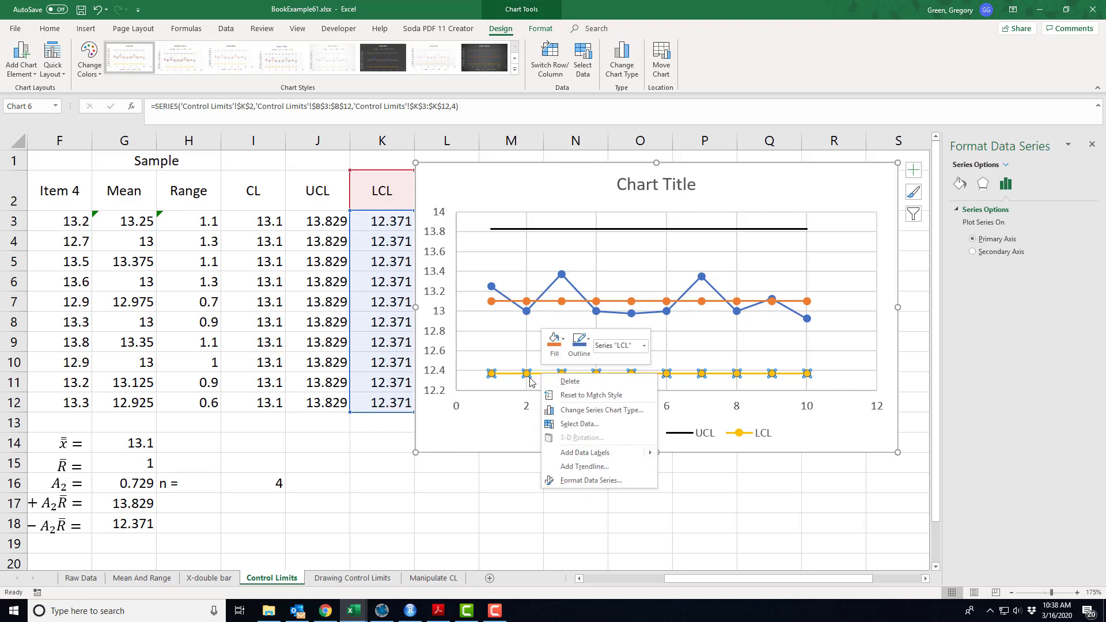
{"action": "left_click", "coordinate": [529, 381]}
{"action": "left_click", "coordinate": [503, 368]}
{"action": "left_click", "coordinate": [511, 375]}
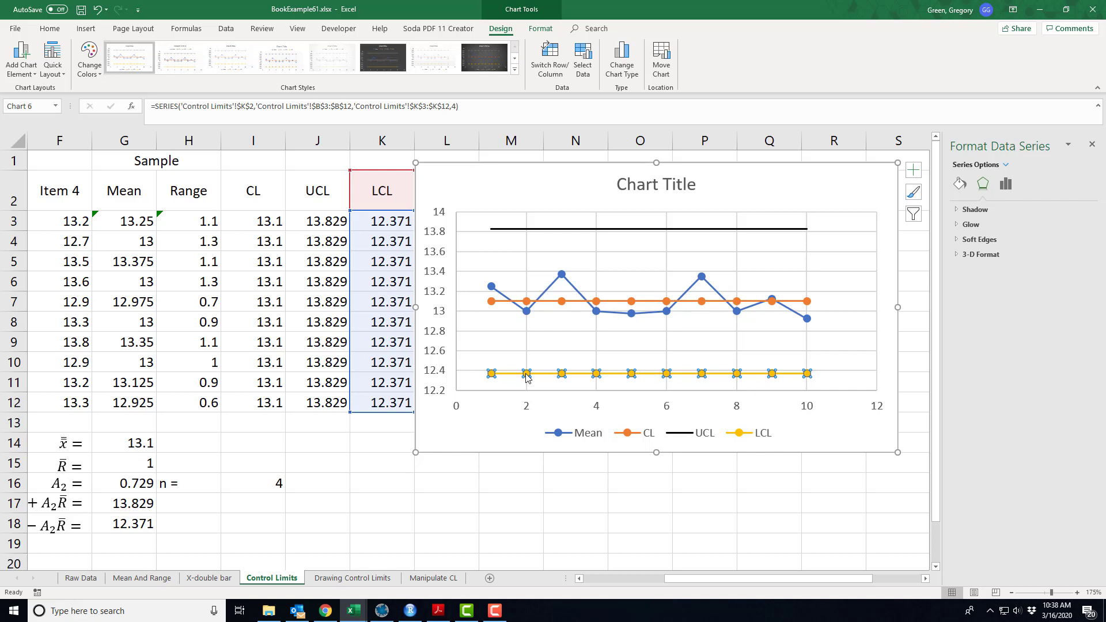
{"action": "right_click", "coordinate": [527, 376]}
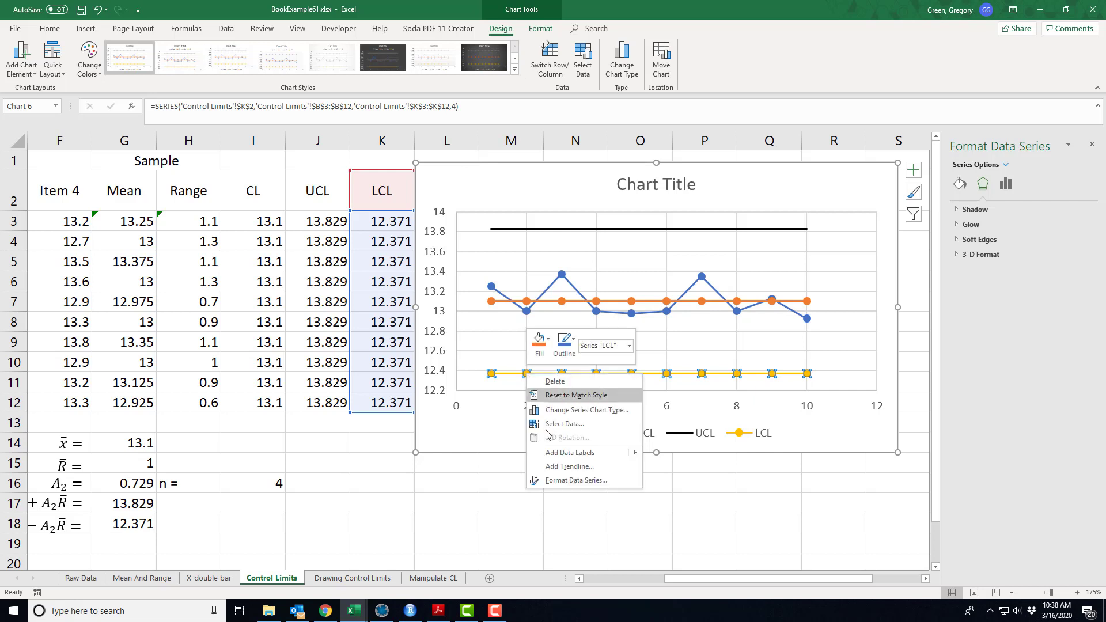
{"action": "left_click", "coordinate": [567, 480]}
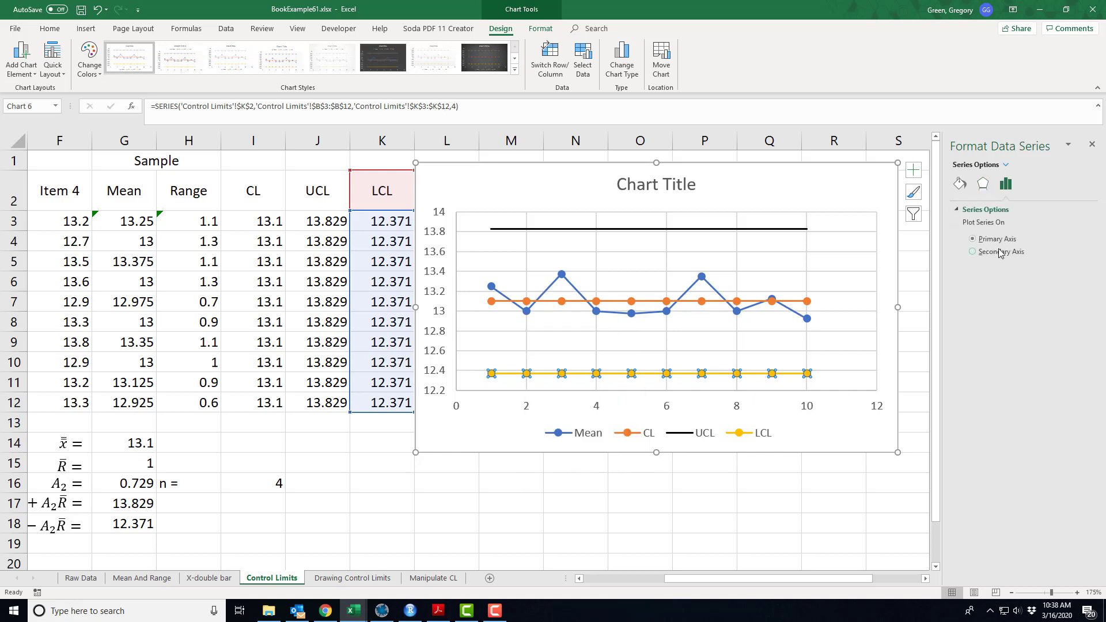
Set the LCL line colour to black and its markers to None
{"action": "left_click", "coordinate": [961, 184]}
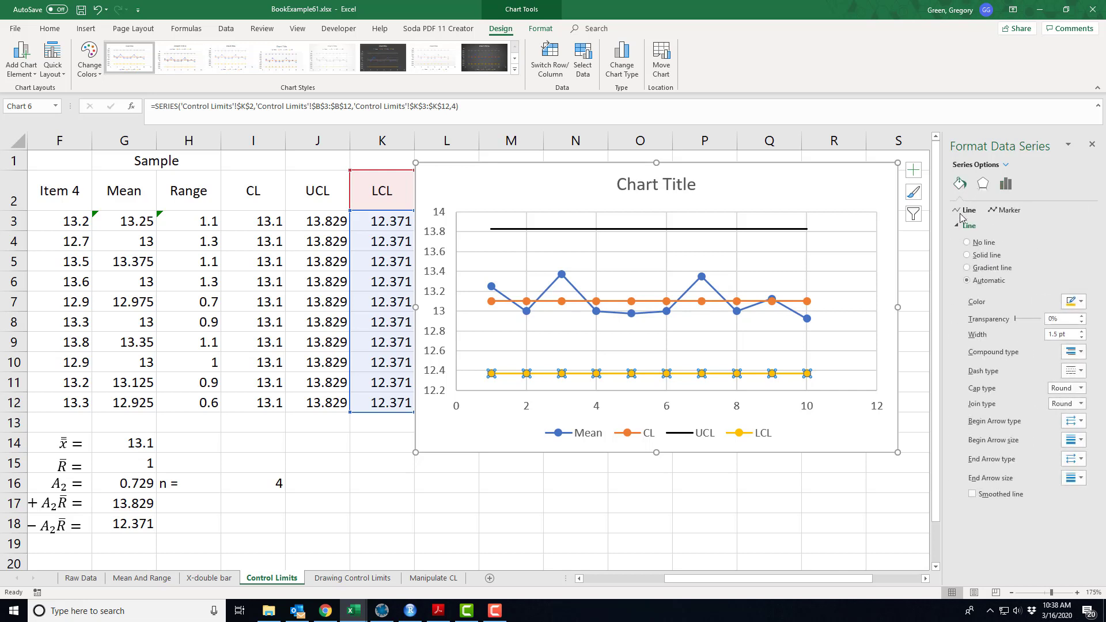
{"action": "left_click", "coordinate": [1075, 301]}
{"action": "left_click", "coordinate": [1020, 328]}
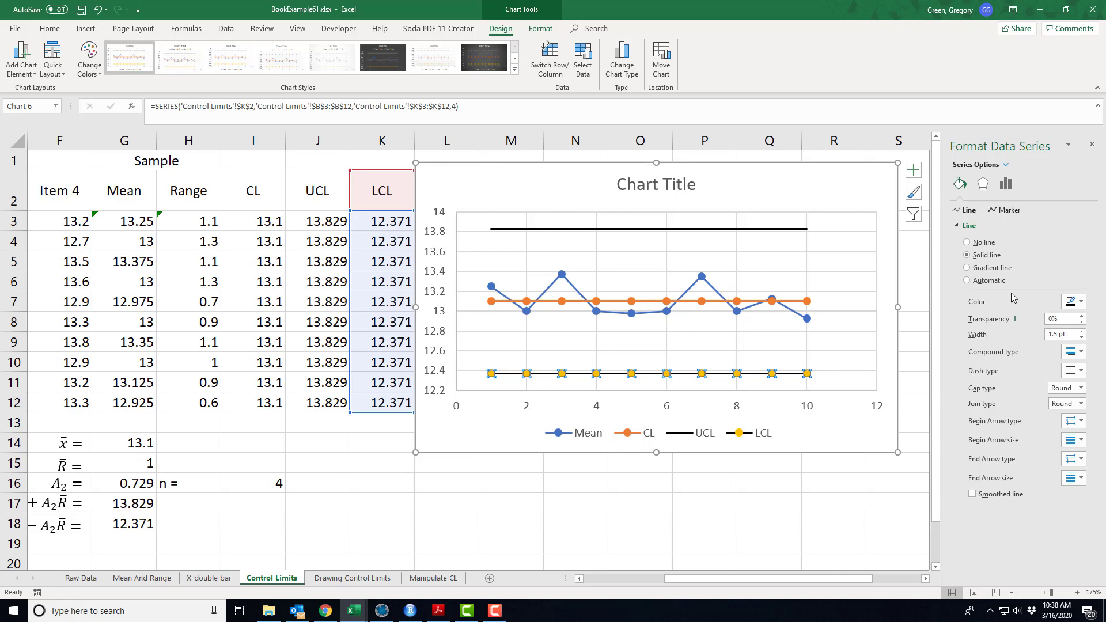
{"action": "left_click", "coordinate": [996, 211]}
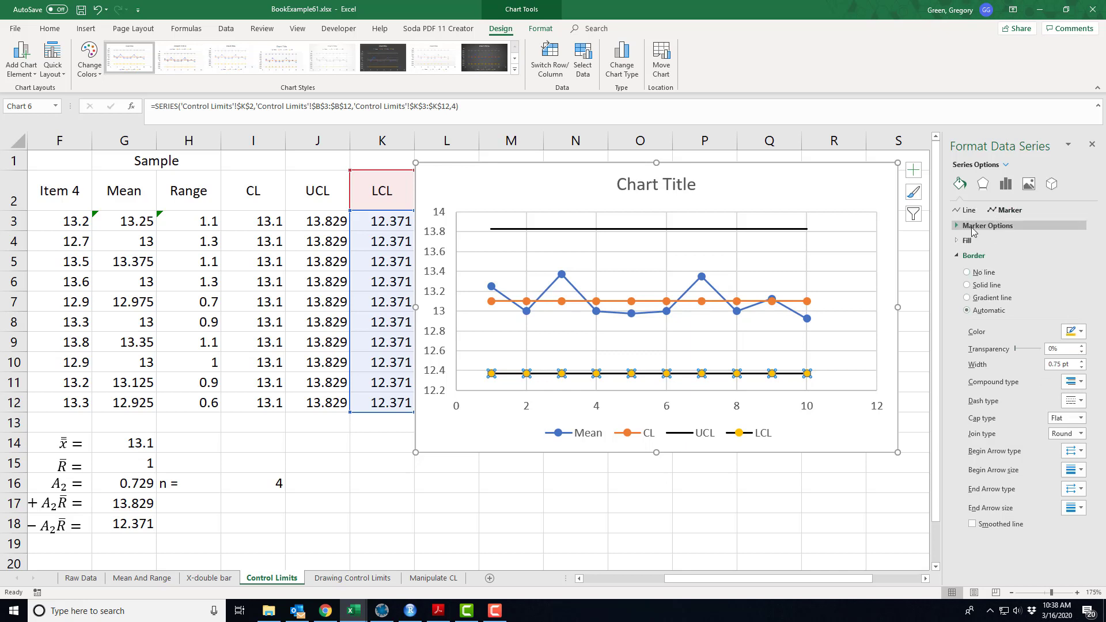
{"action": "left_click", "coordinate": [987, 225]}
{"action": "left_click", "coordinate": [978, 255]}
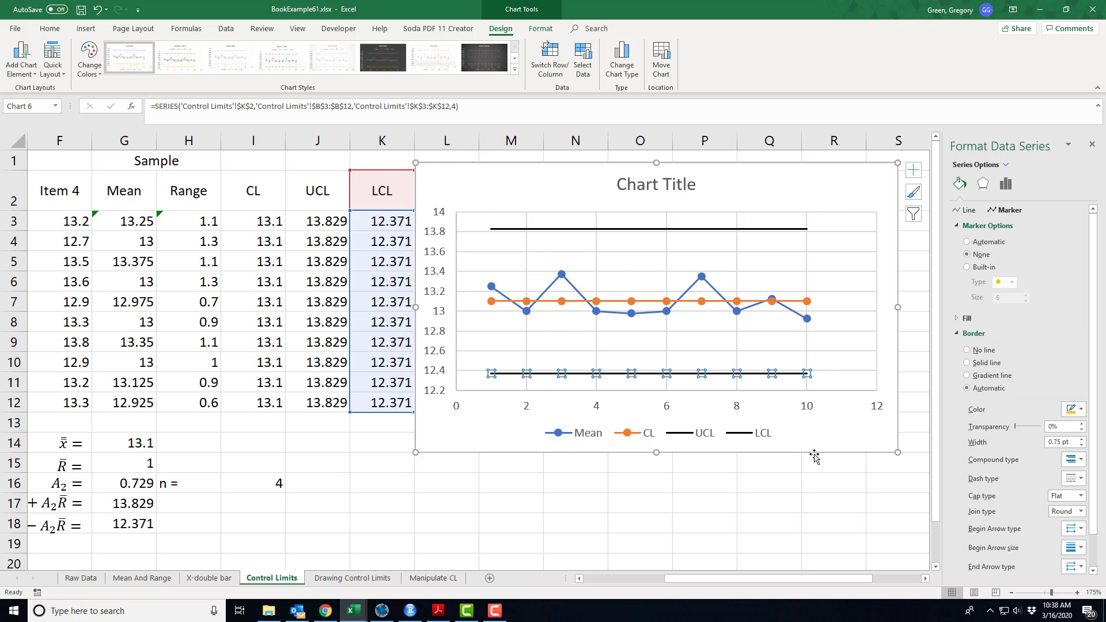
{"action": "left_click", "coordinate": [783, 484]}
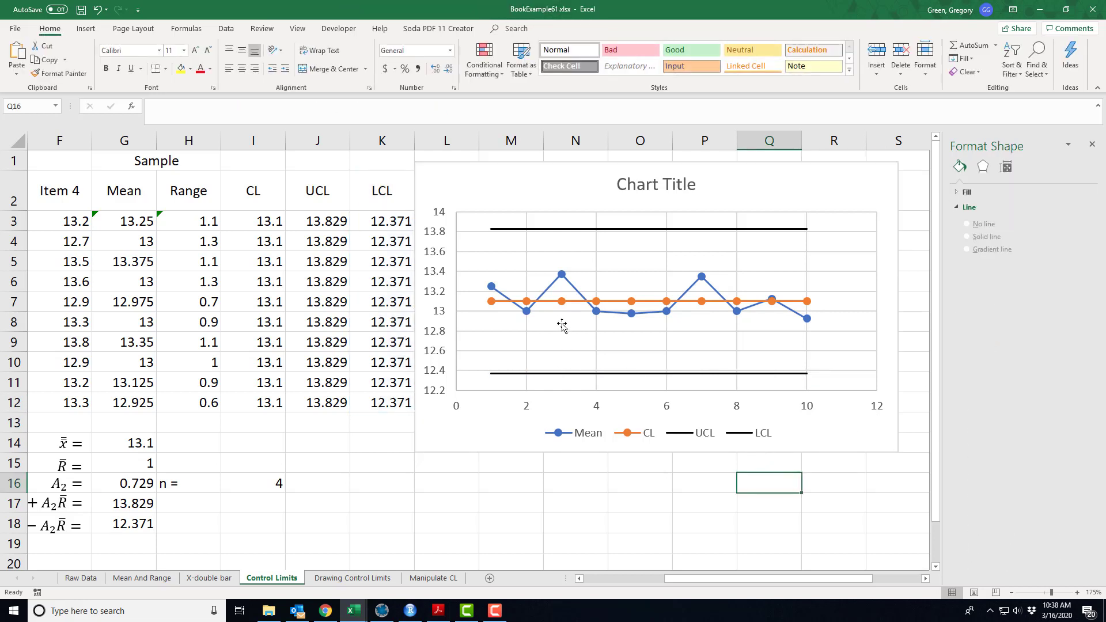
Format the CL series with no markers, a red line colour and a long-dash dash type
{"action": "left_click", "coordinate": [561, 303]}
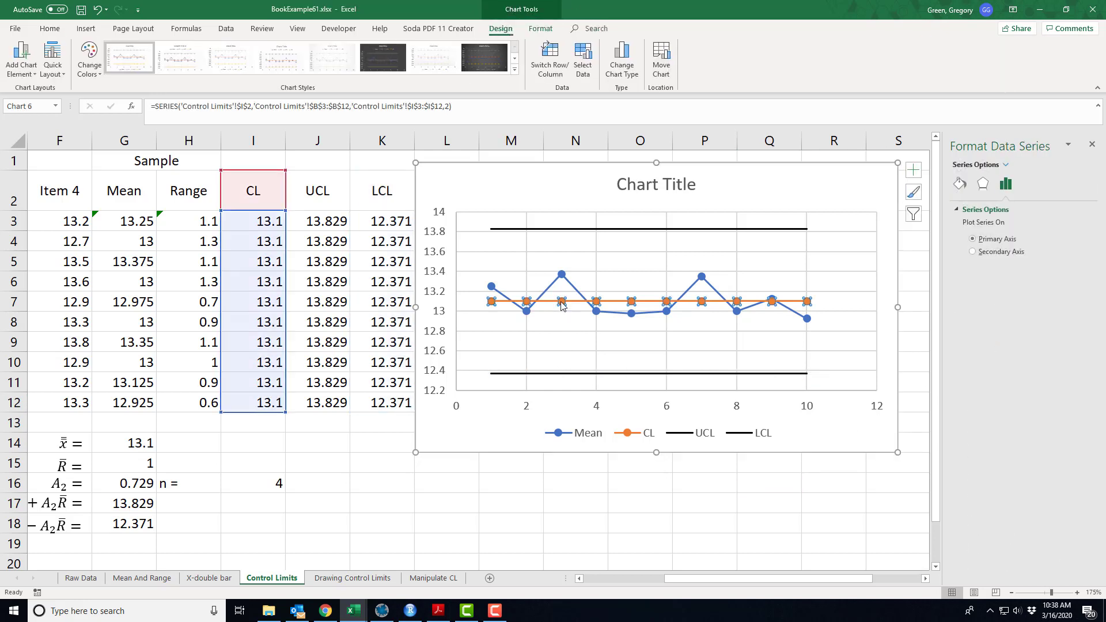
{"action": "right_click", "coordinate": [561, 302]}
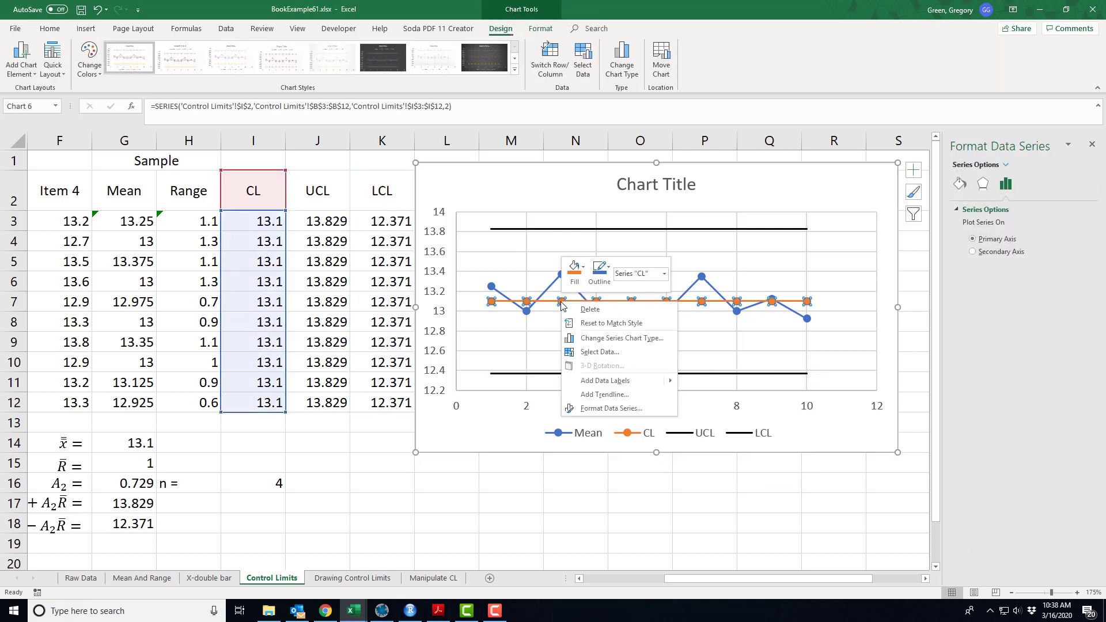
{"action": "left_click", "coordinate": [599, 409]}
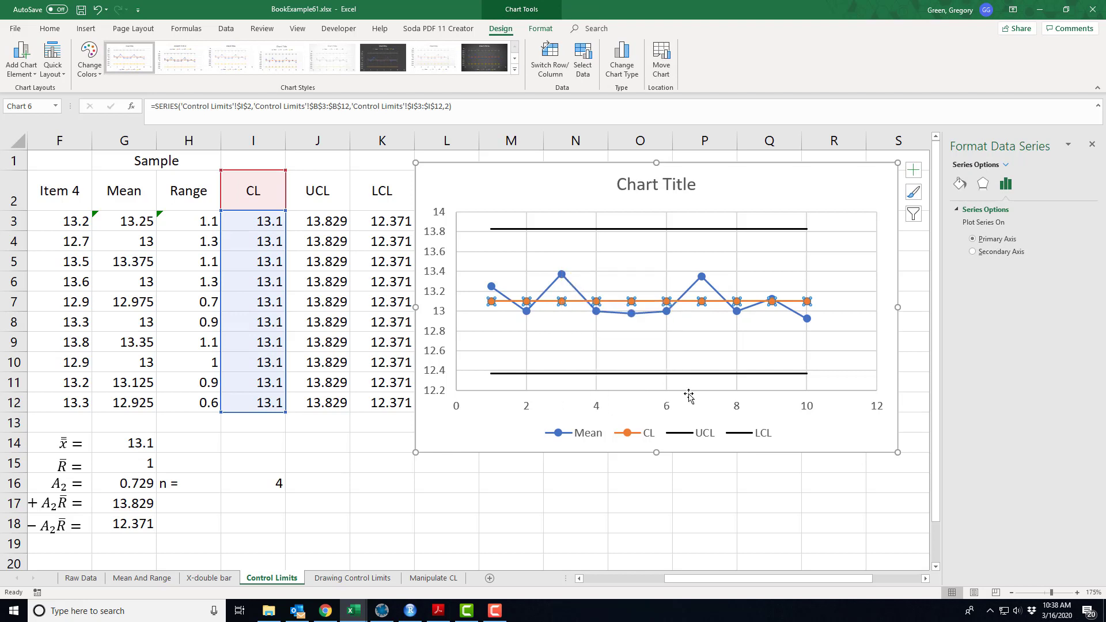
{"action": "left_click", "coordinate": [959, 183]}
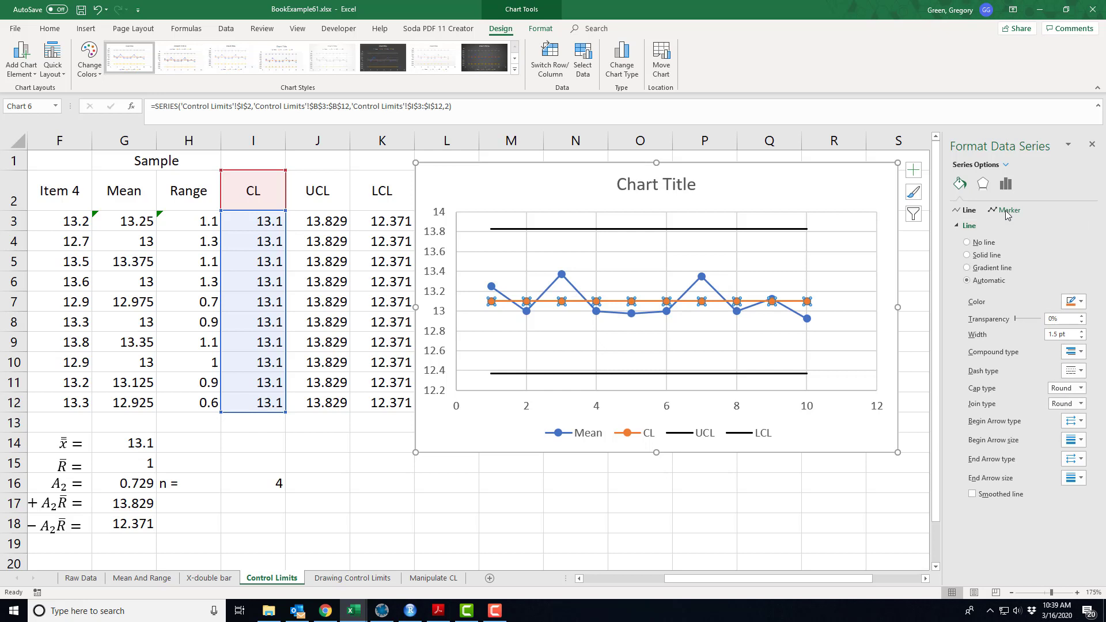
{"action": "left_click", "coordinate": [1007, 211]}
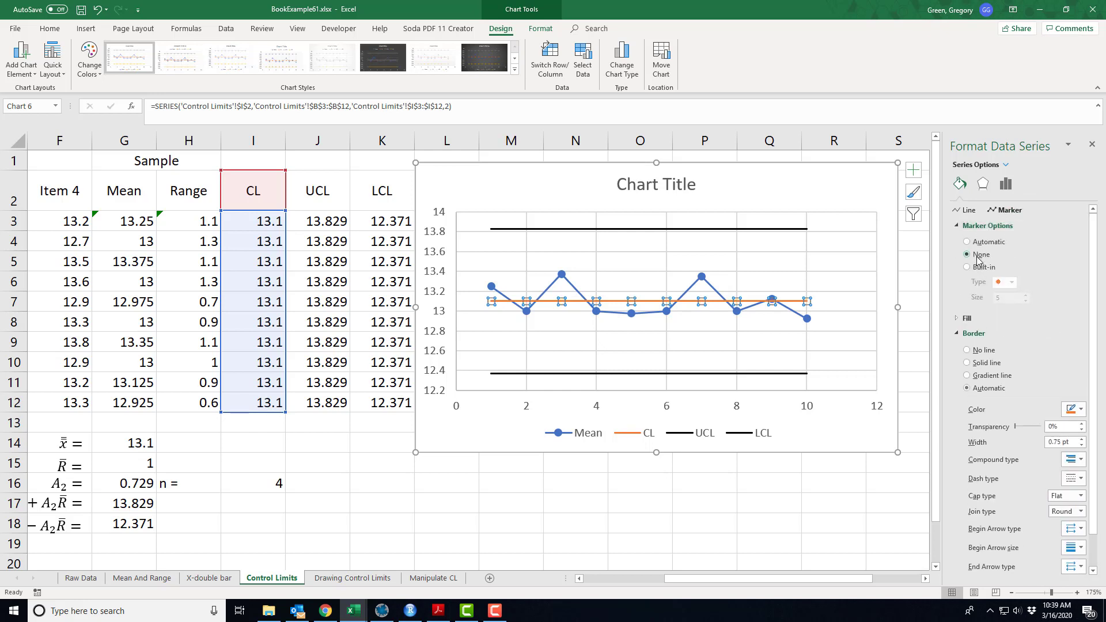
{"action": "left_click", "coordinate": [977, 257]}
{"action": "left_click", "coordinate": [968, 211]}
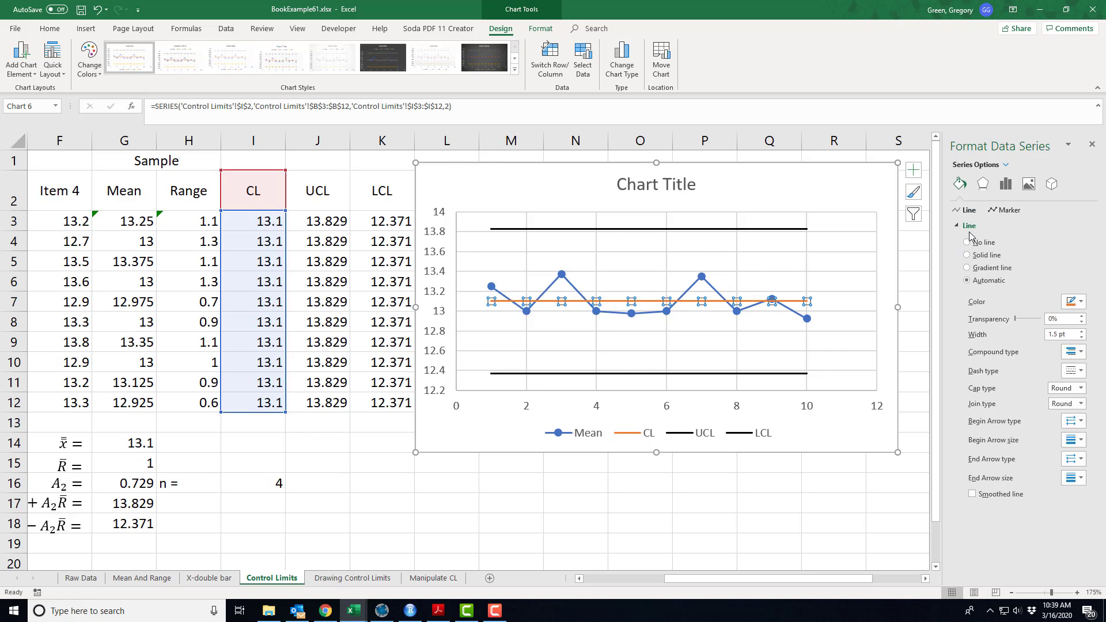
{"action": "left_click", "coordinate": [1080, 302]}
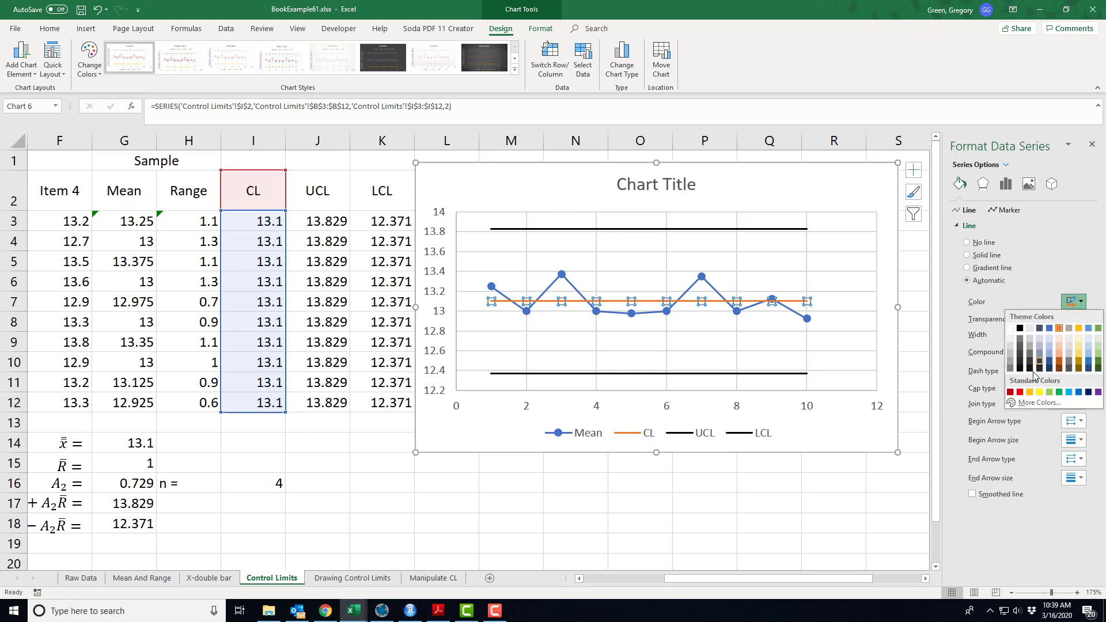
{"action": "left_click", "coordinate": [1020, 393]}
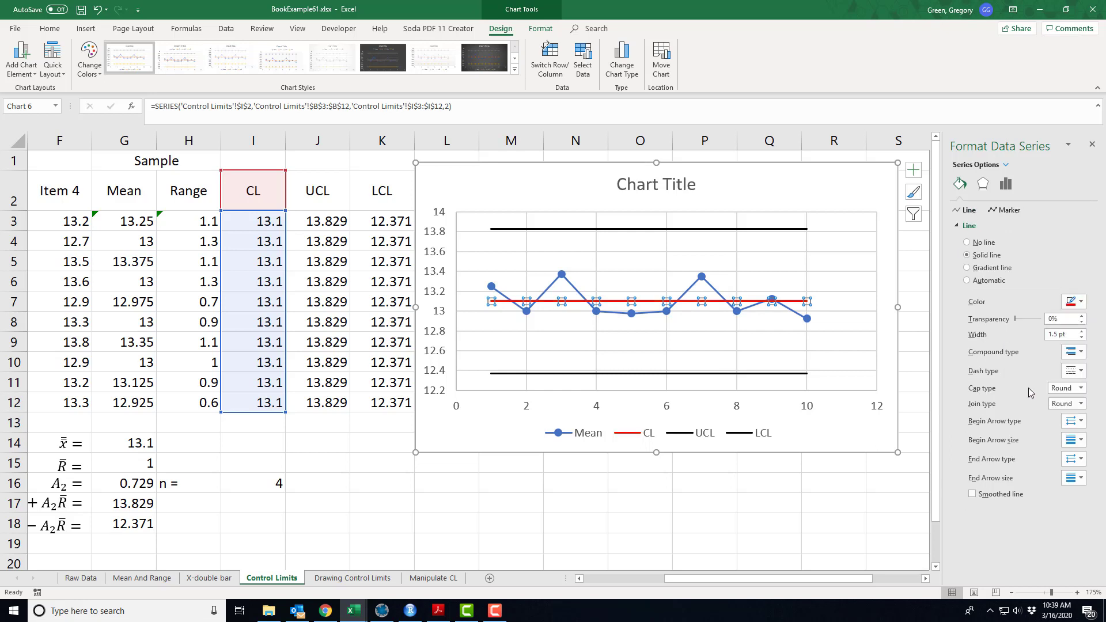
{"action": "left_click", "coordinate": [1076, 371]}
{"action": "left_click", "coordinate": [1069, 430]}
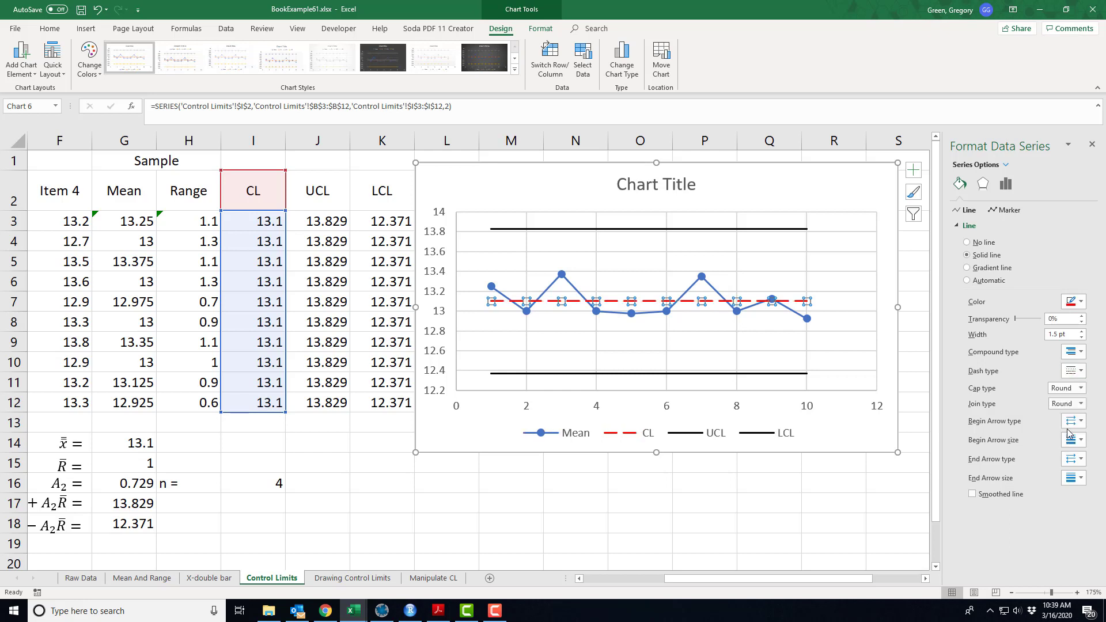
{"action": "left_click", "coordinate": [809, 486]}
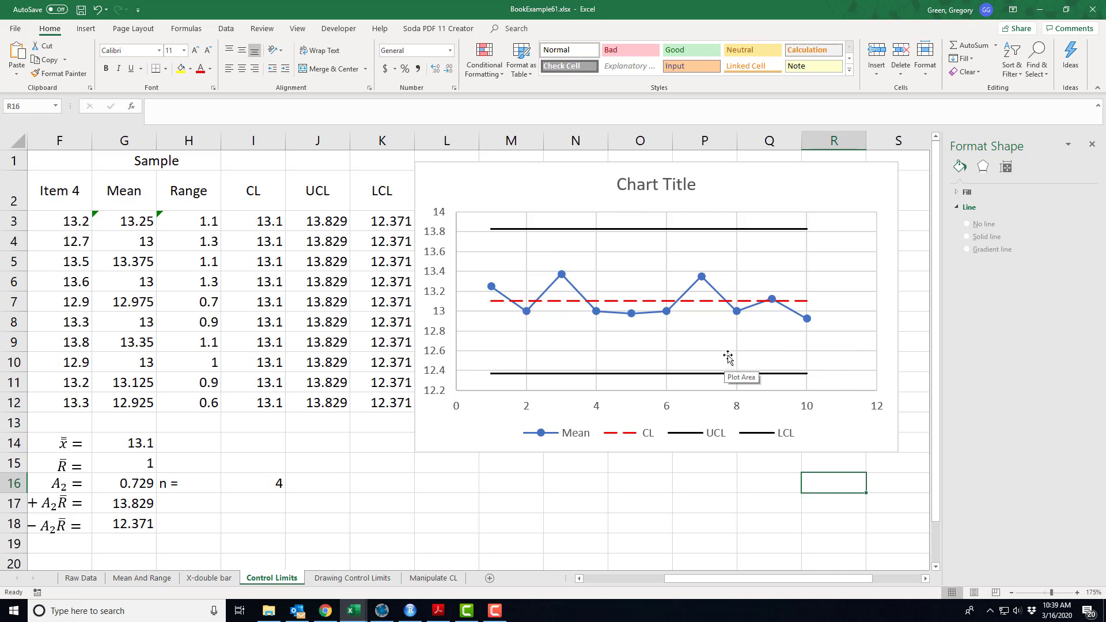
{"action": "mouse_move", "coordinate": [653, 317]}
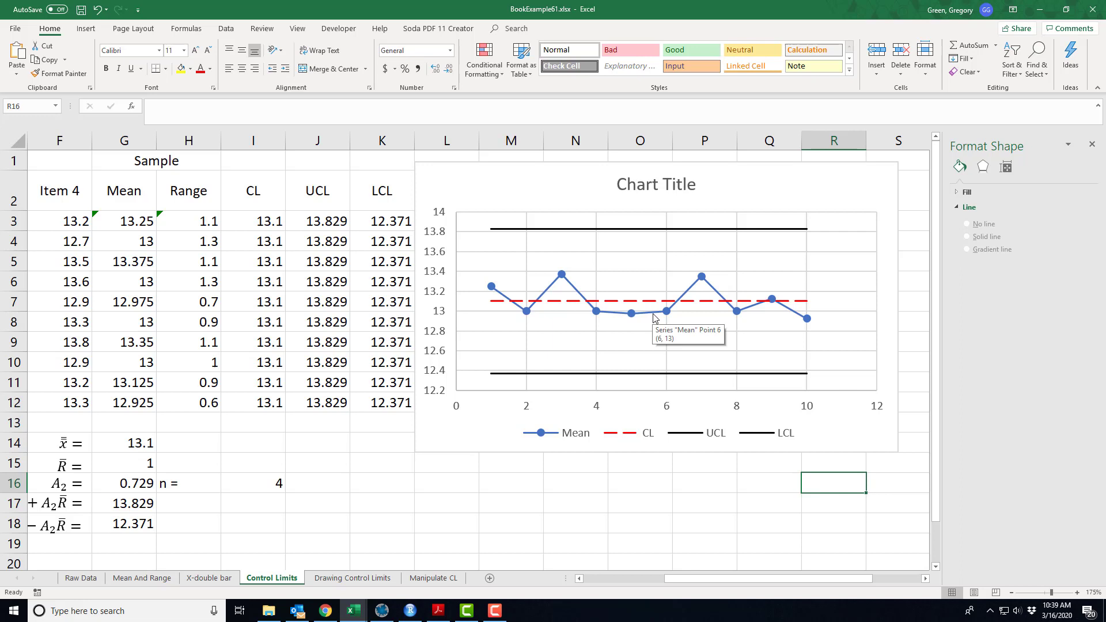